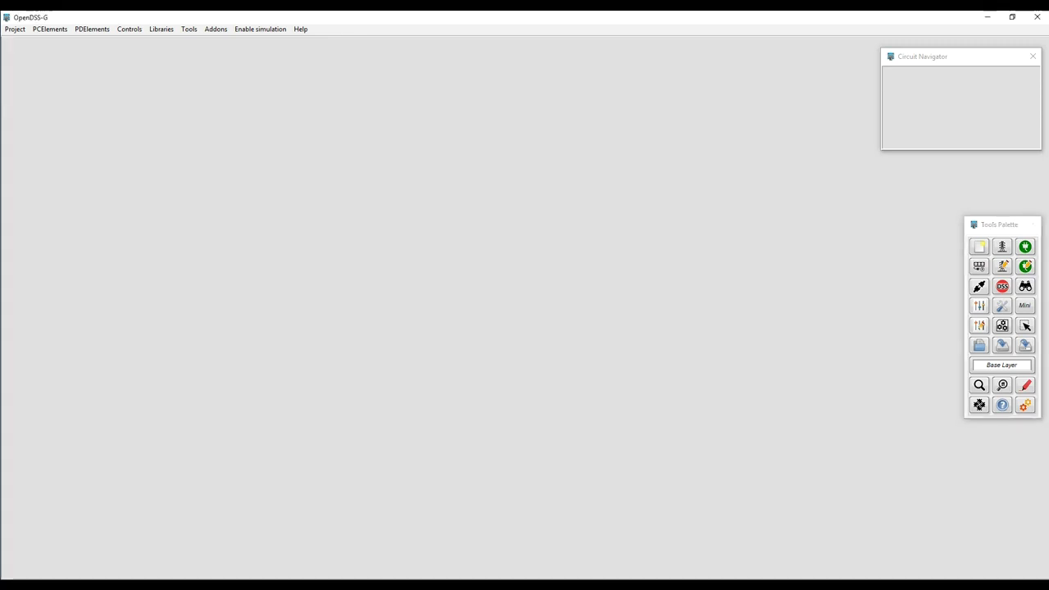
pyautogui.click(14, 29)
pyautogui.press('Right')
pyautogui.press('Right')
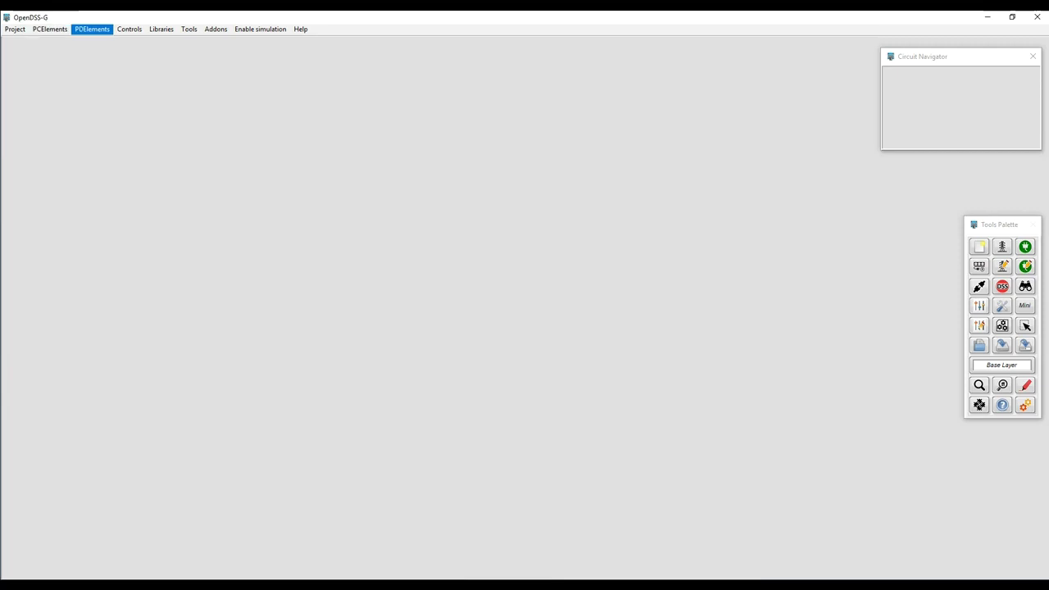
pyautogui.press('Right')
pyautogui.press('Right')
pyautogui.press('Right')
pyautogui.press('Right')
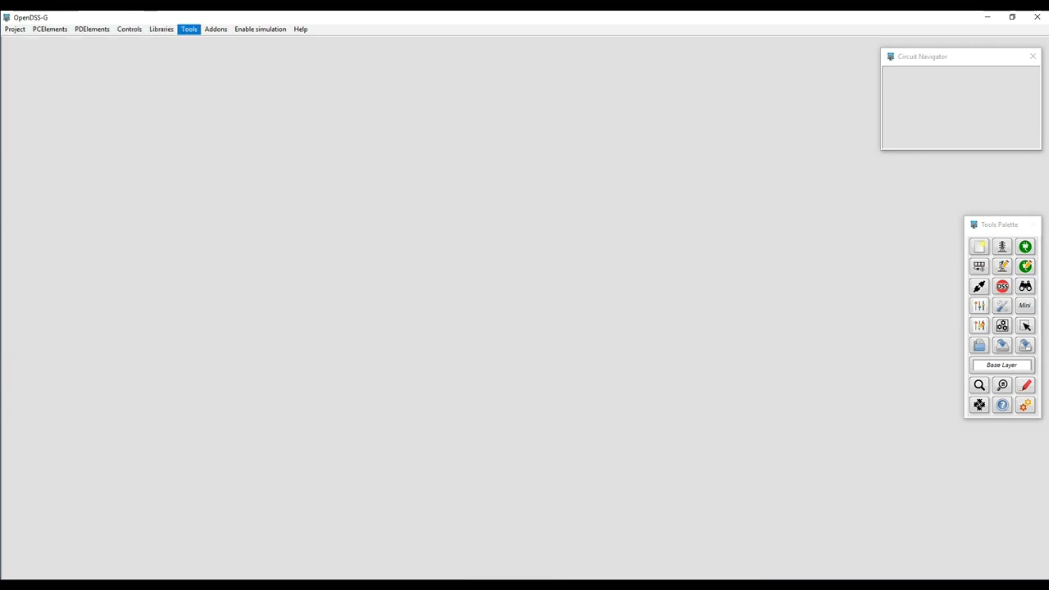
pyautogui.press('Right')
pyautogui.press('Right')
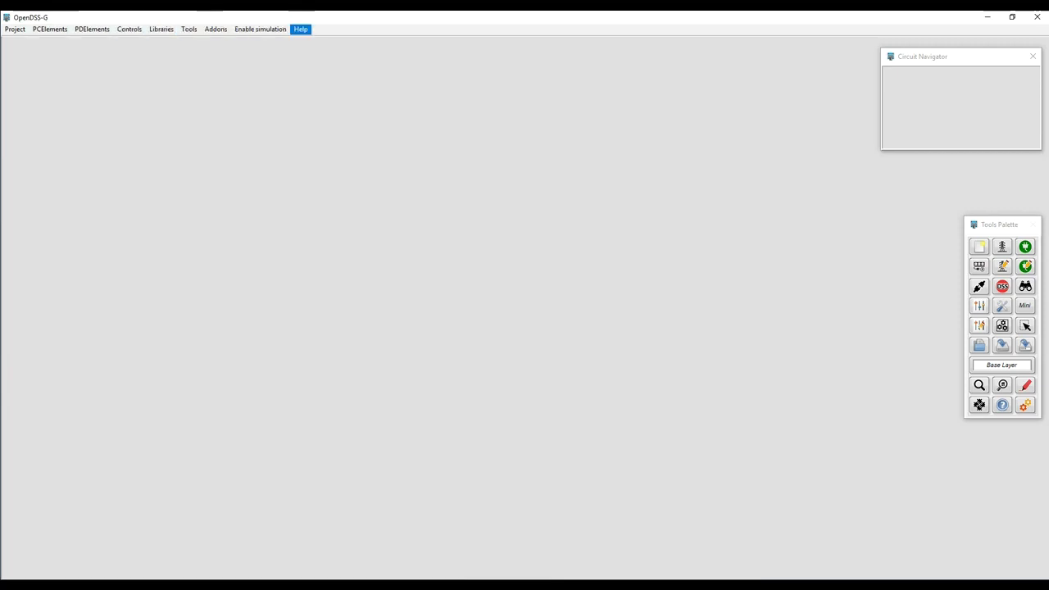
pyautogui.press('Down')
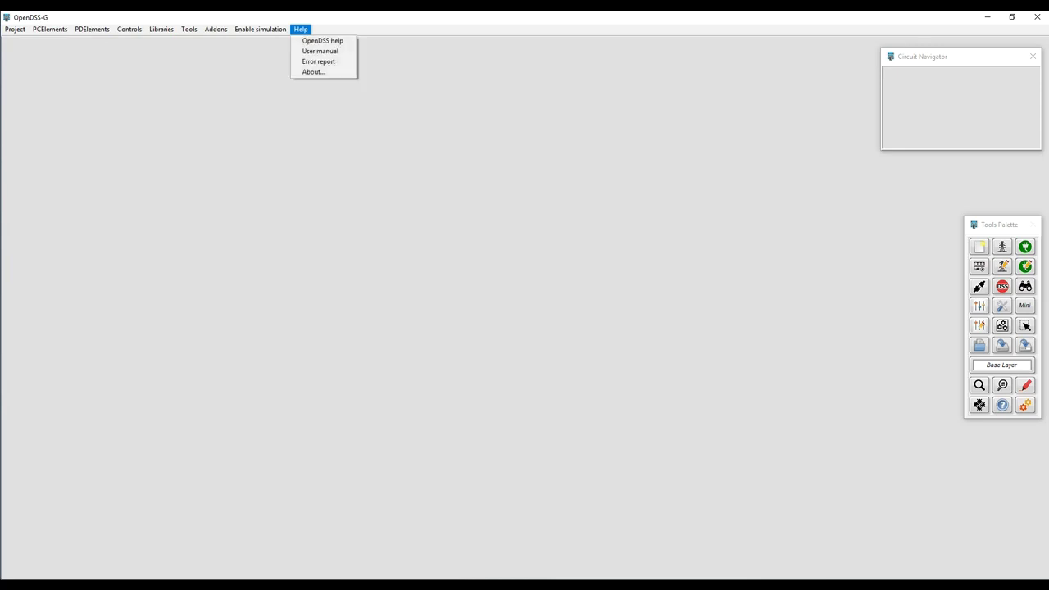
pyautogui.press('Down')
pyautogui.press('Down')
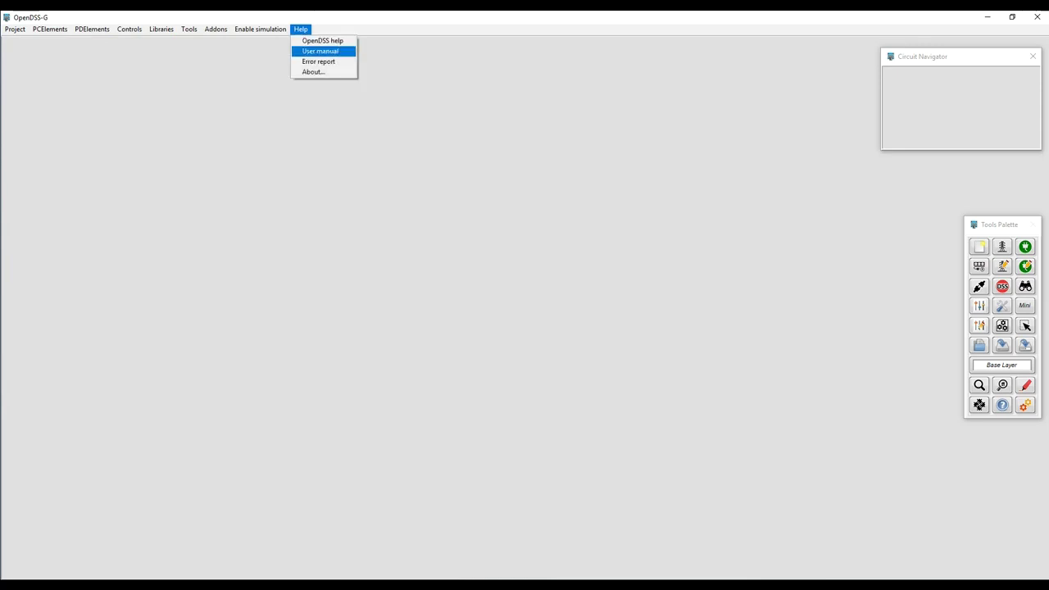
pyautogui.press('Down')
pyautogui.press('Down')
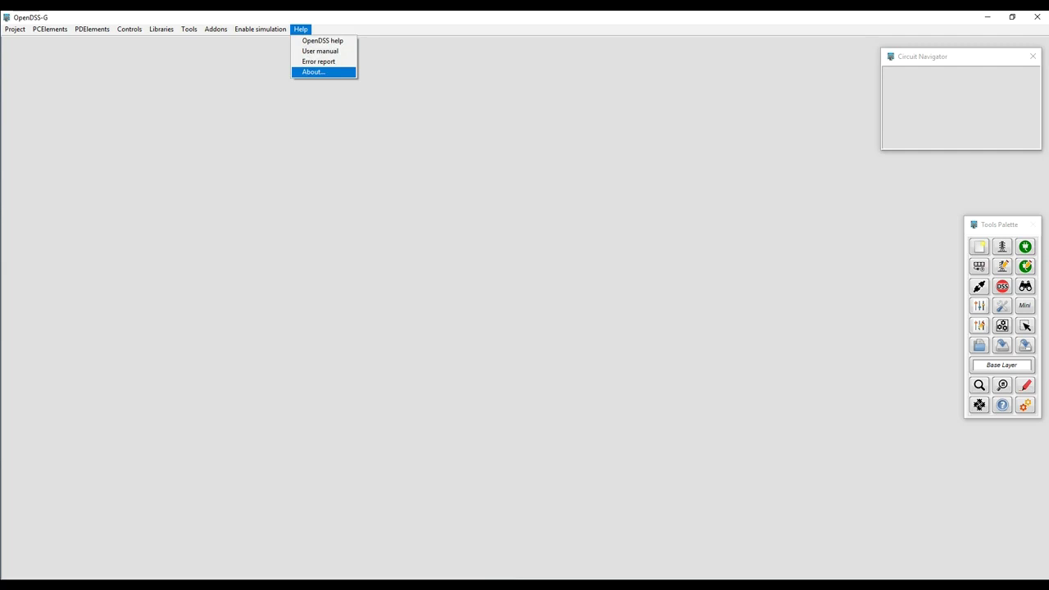
pyautogui.press('Escape')
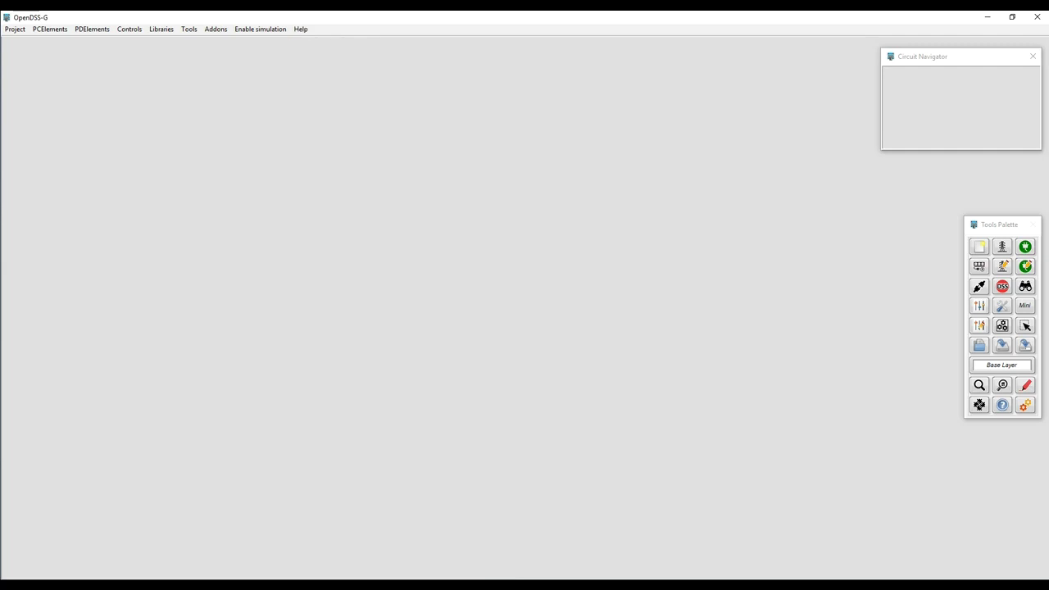
# Open the OpenDSS-G user manual
pyautogui.hotkey('alt', 'h')
pyautogui.press('Down')
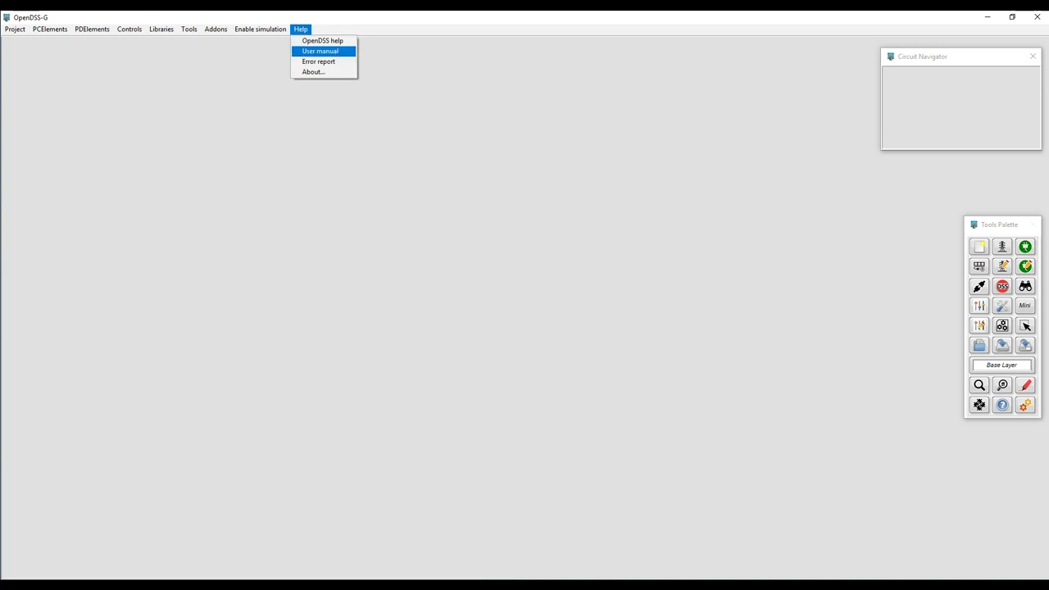
pyautogui.press('Return')
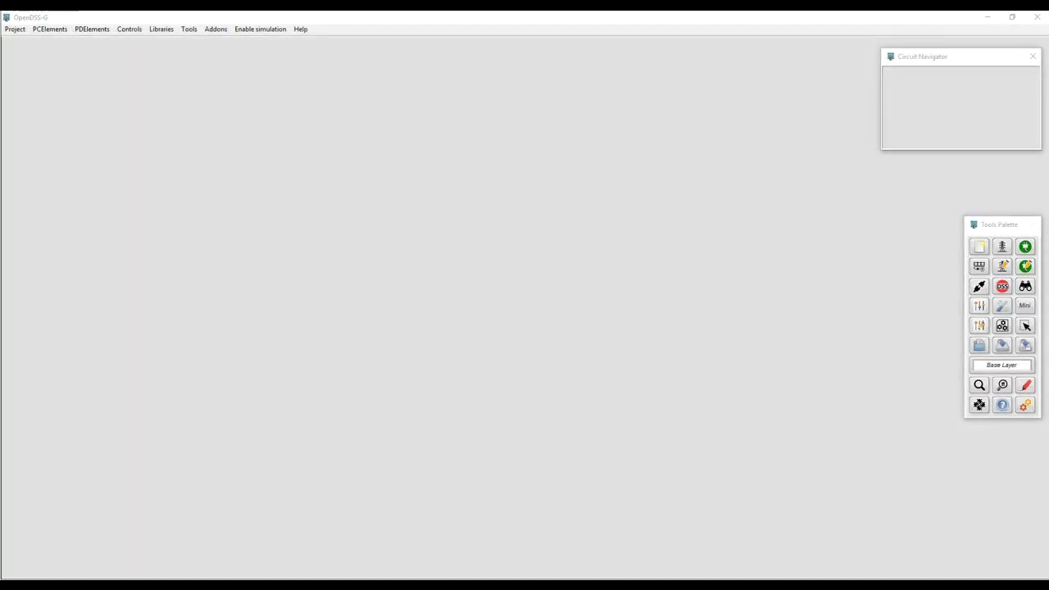
# View the program's version and developer information, and close it
pyautogui.hotkey('alt', 'h')
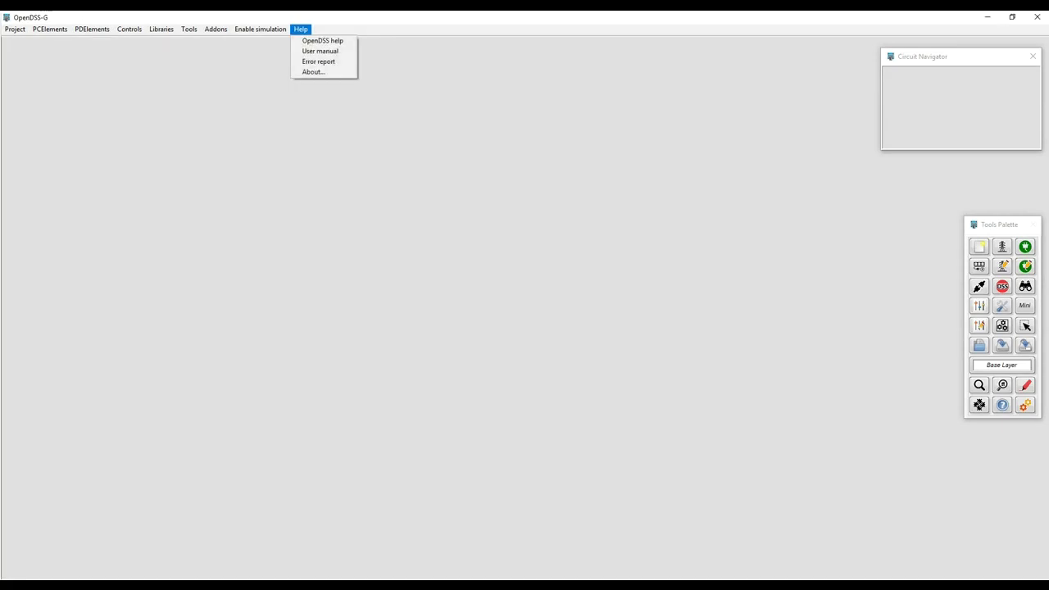
pyautogui.press('Up')
pyautogui.press('Return')
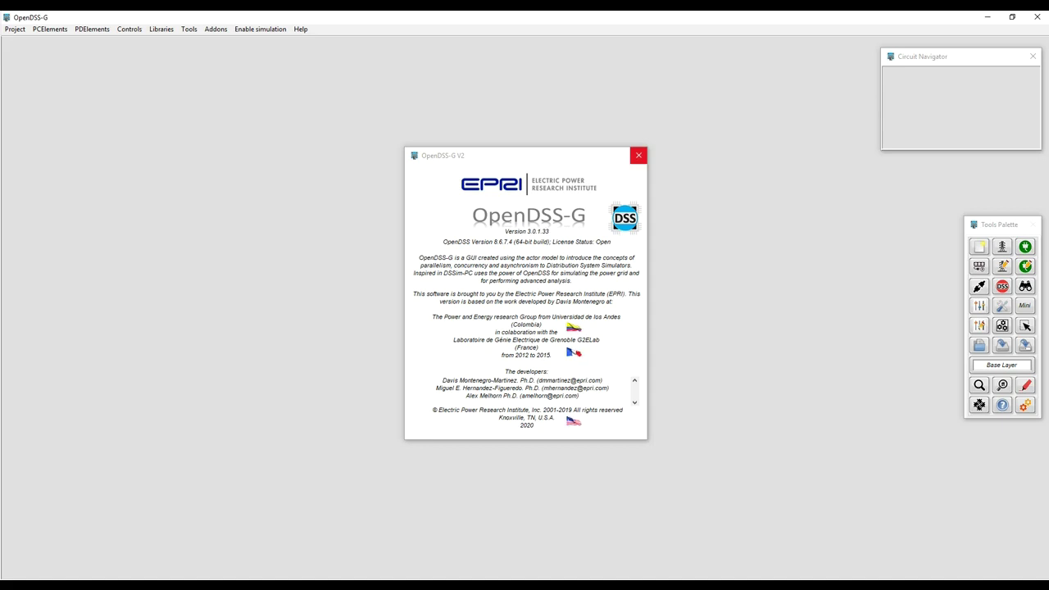
pyautogui.click(639, 155)
# Open the OpenDSS help listing DSS commands and properties, and close it
pyautogui.click(301, 30)
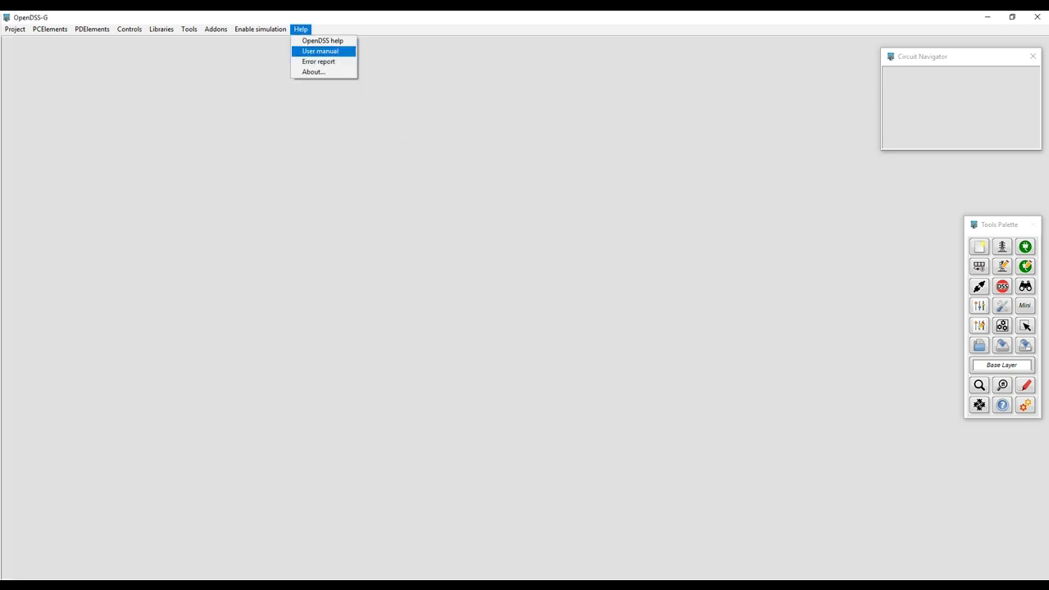
pyautogui.click(322, 41)
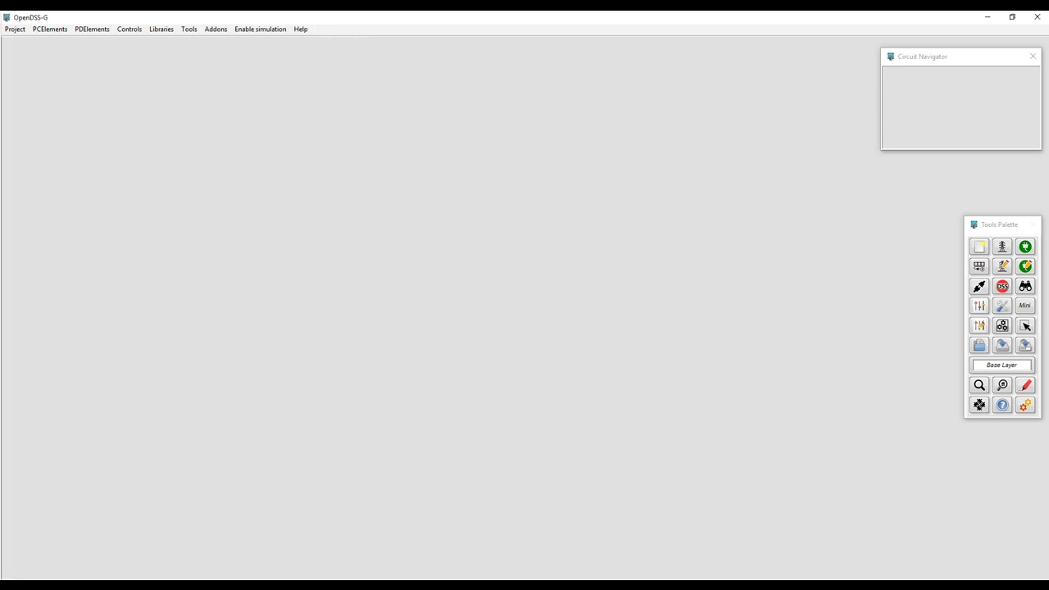
pyautogui.click(824, 539)
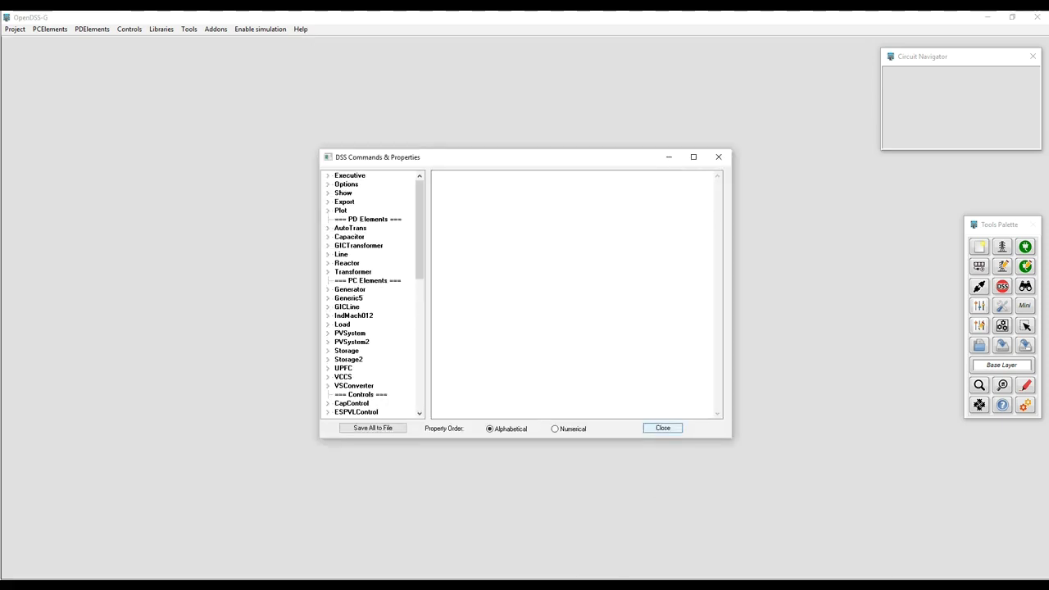
pyautogui.click(663, 428)
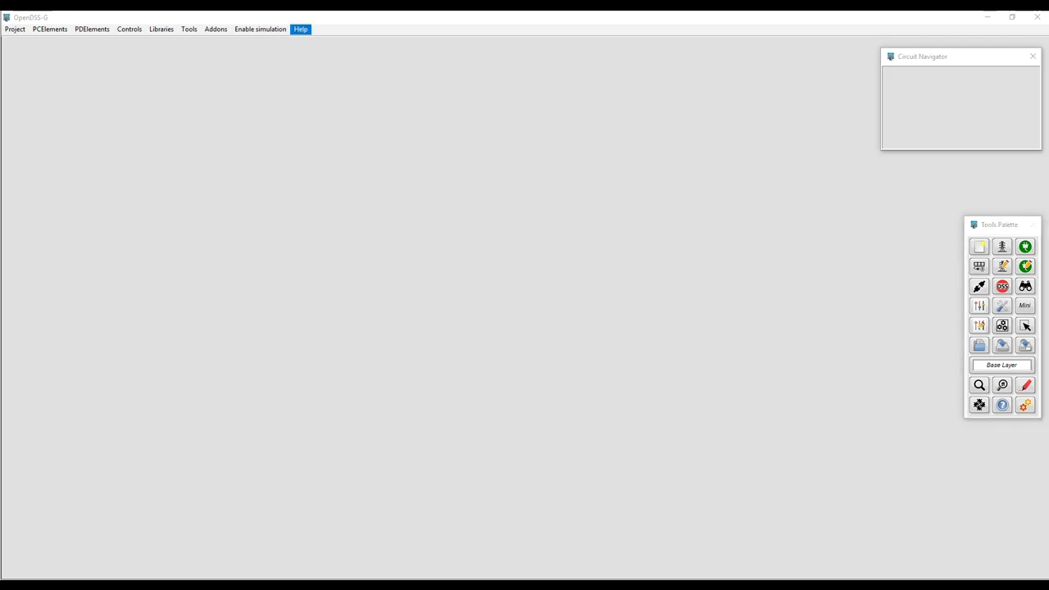
# View the error report log with the initial date set to 4/9/2020, and close the Log Explorer
pyautogui.click(301, 30)
pyautogui.press('Return')
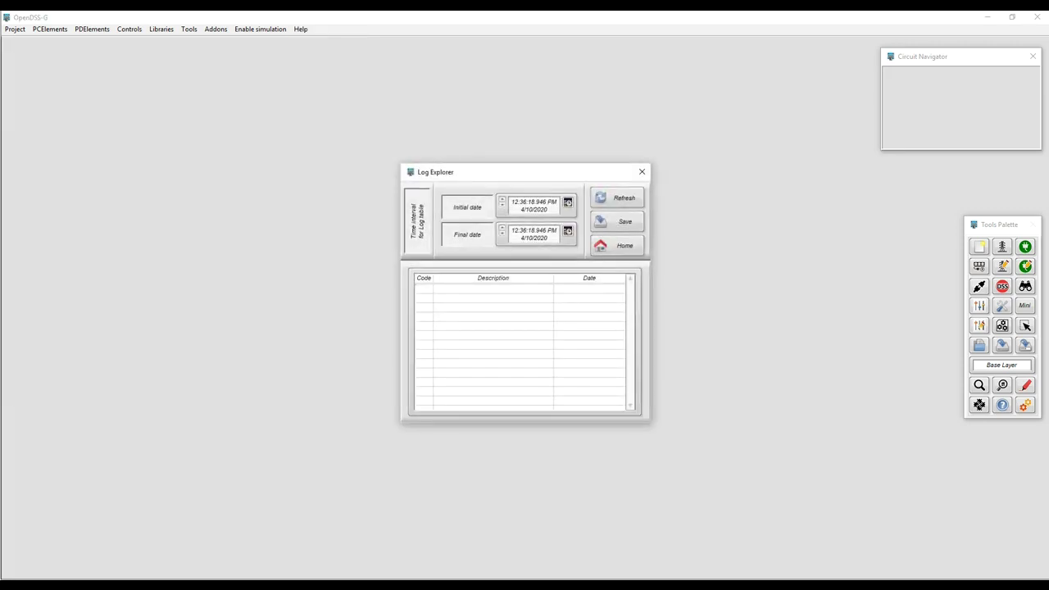
pyautogui.click(568, 203)
pyautogui.press('Left')
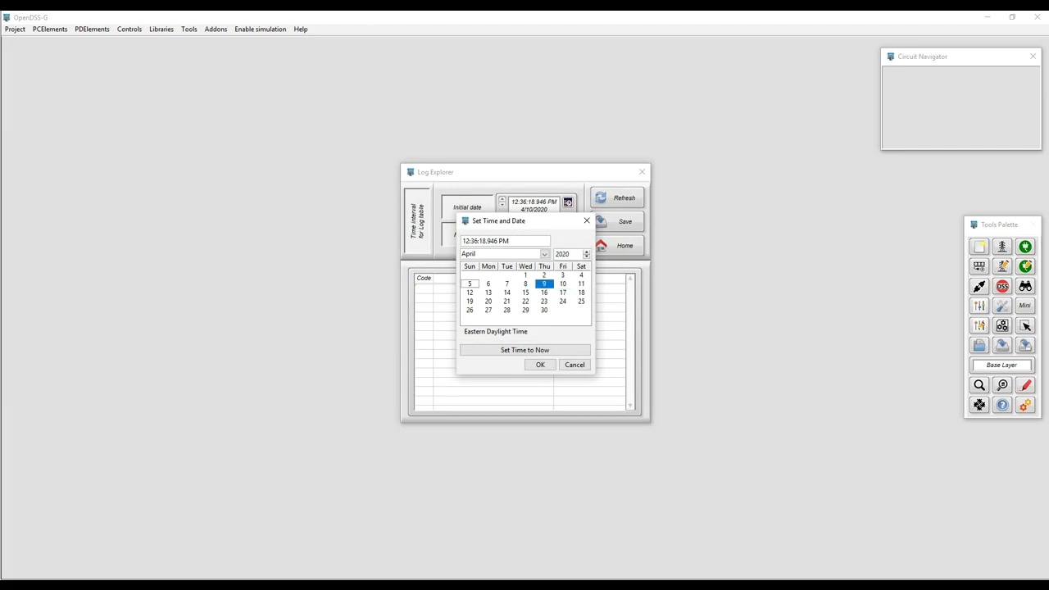
pyautogui.press('Return')
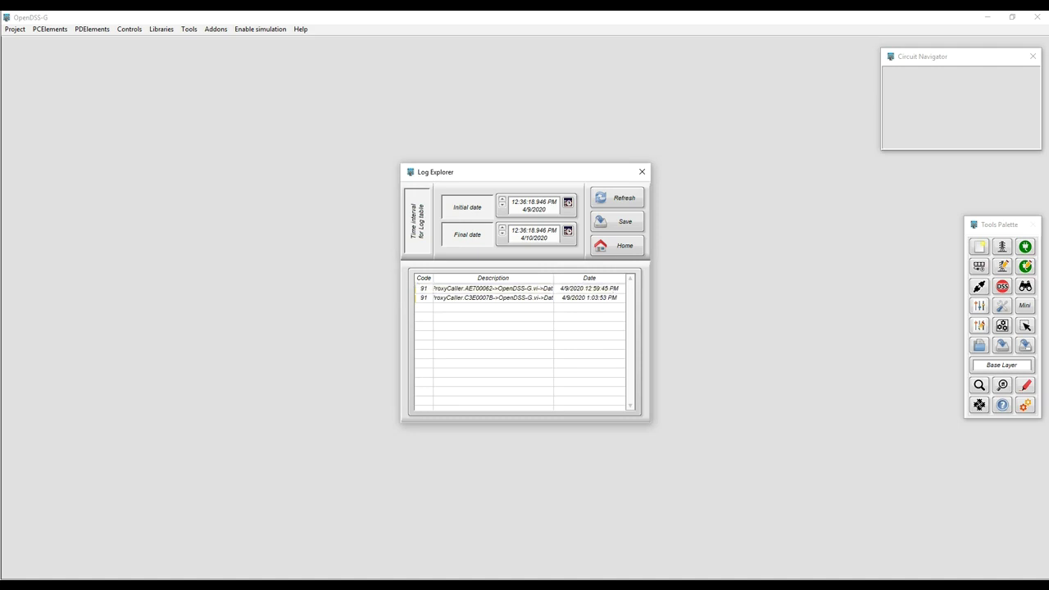
pyautogui.press('Escape')
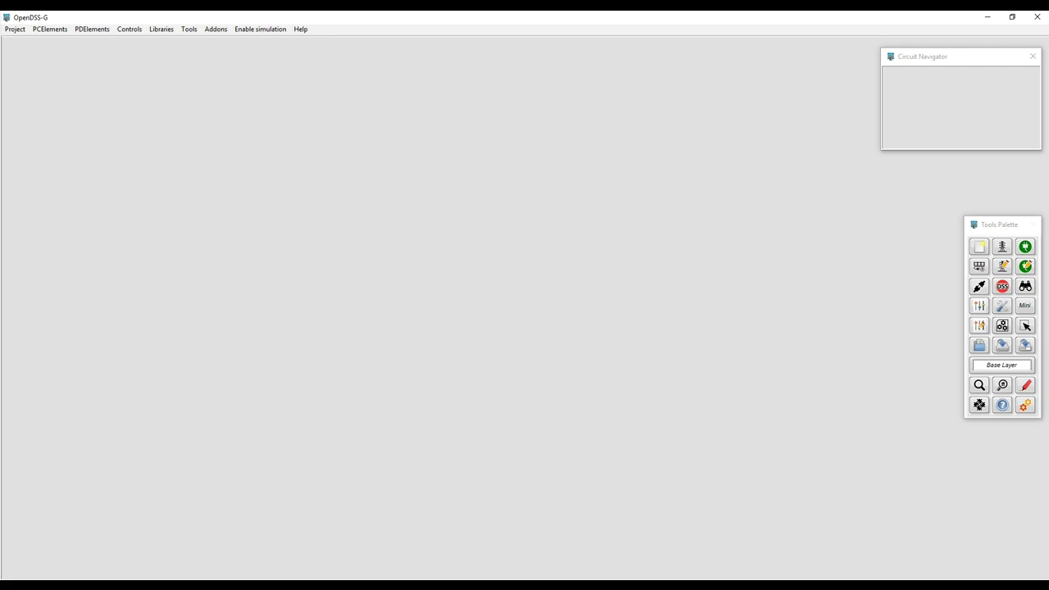
pyautogui.click(15, 29)
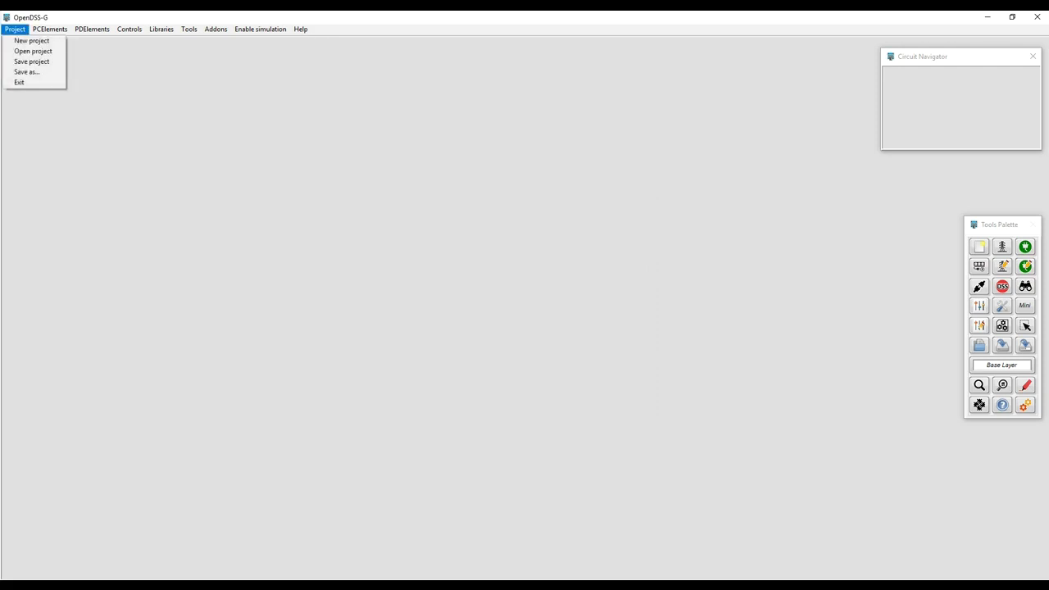
pyautogui.press('Right')
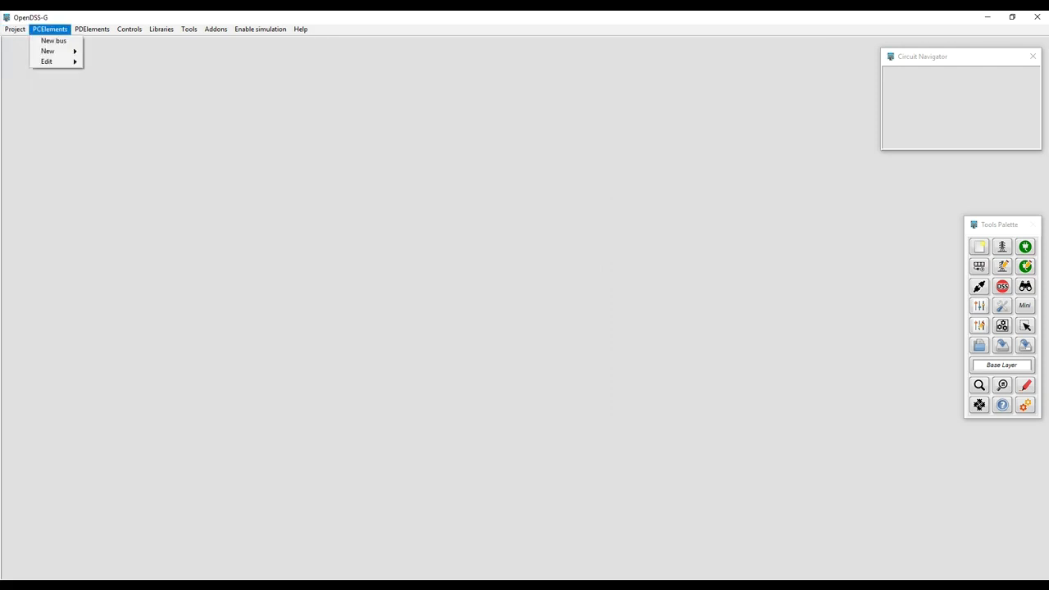
pyautogui.press('Down')
pyautogui.press('Down')
pyautogui.press('Right')
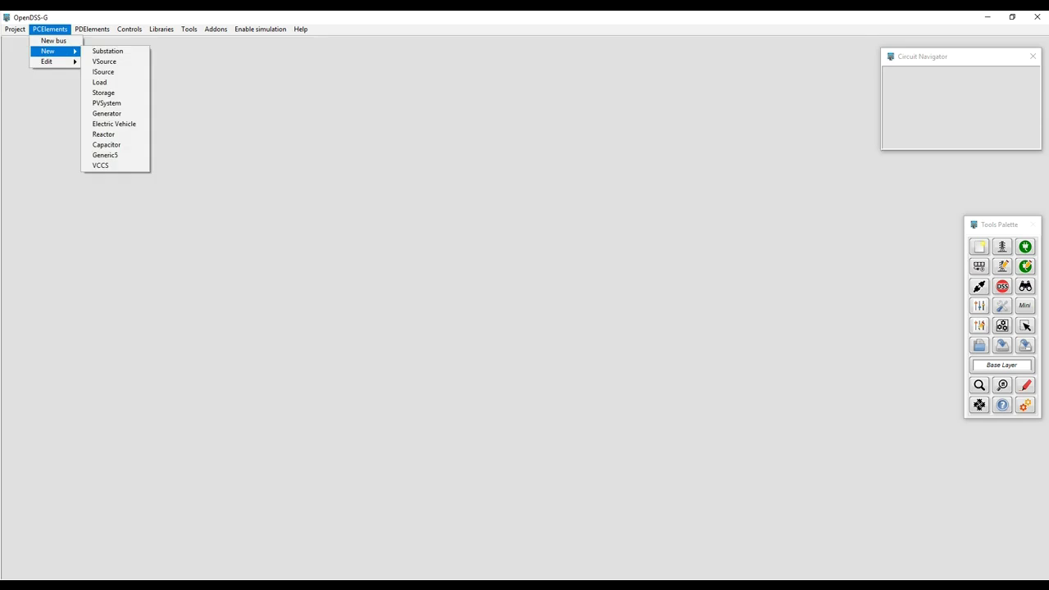
pyautogui.press('Right')
pyautogui.press('Down')
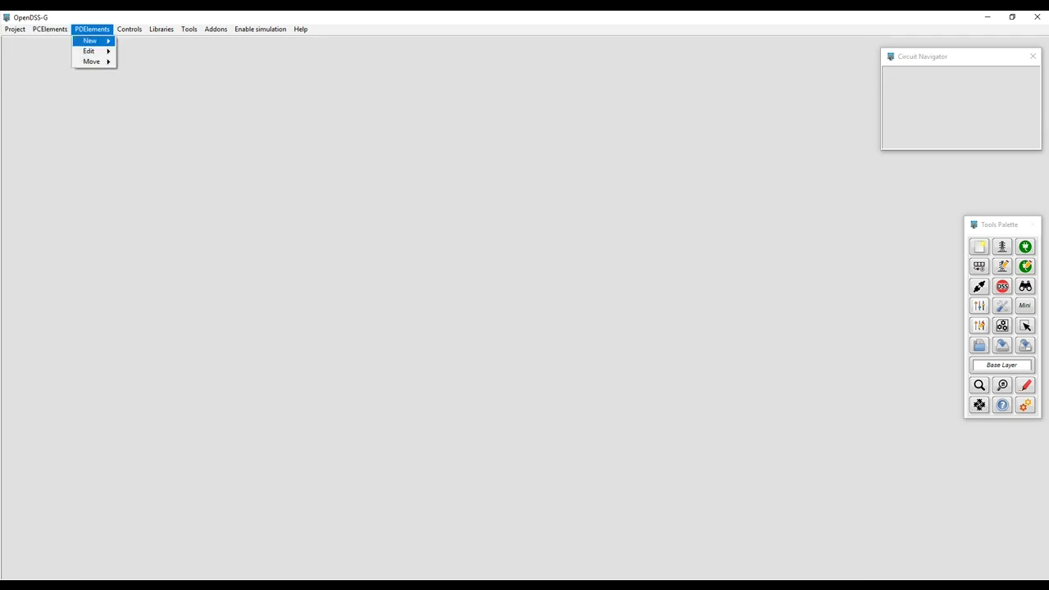
pyautogui.press('Right')
pyautogui.press('Escape')
pyautogui.press('Escape')
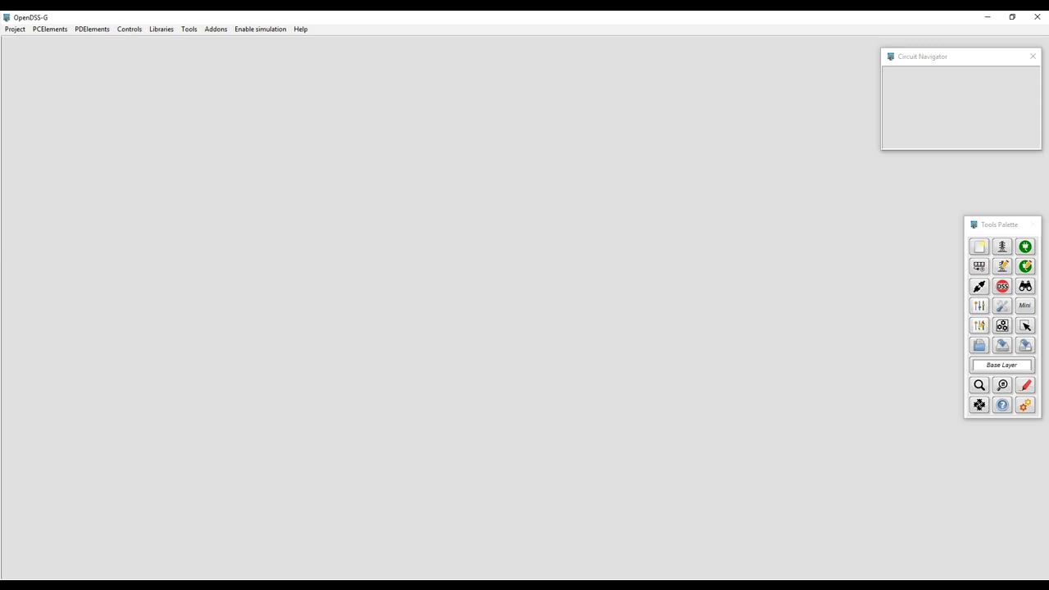
pyautogui.click(951, 56)
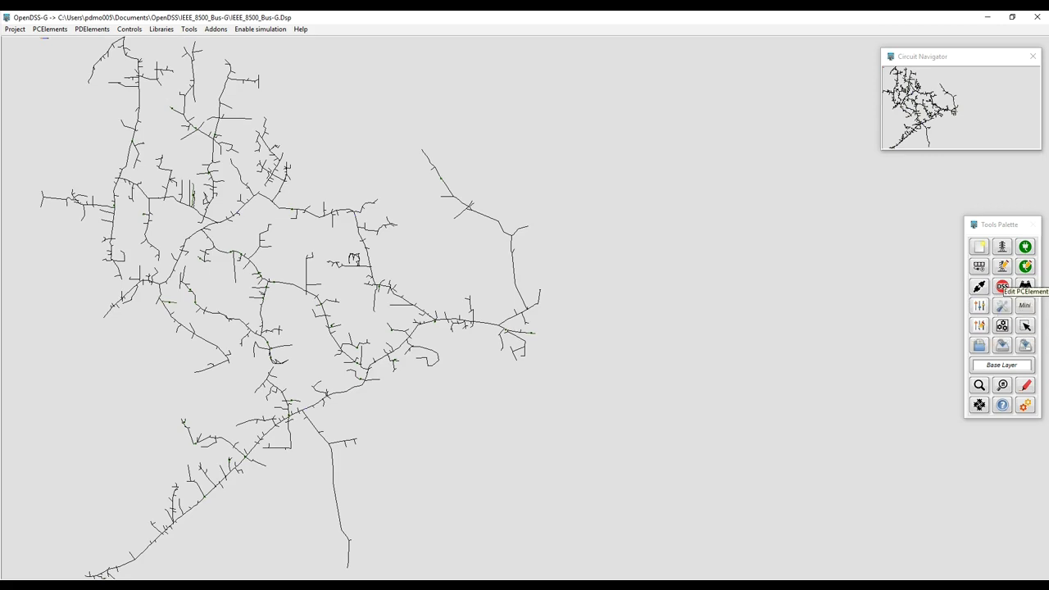
# Choose load 338894a0 from the circuit's PC elements and open it in the Load Editor
pyautogui.click(1002, 286)
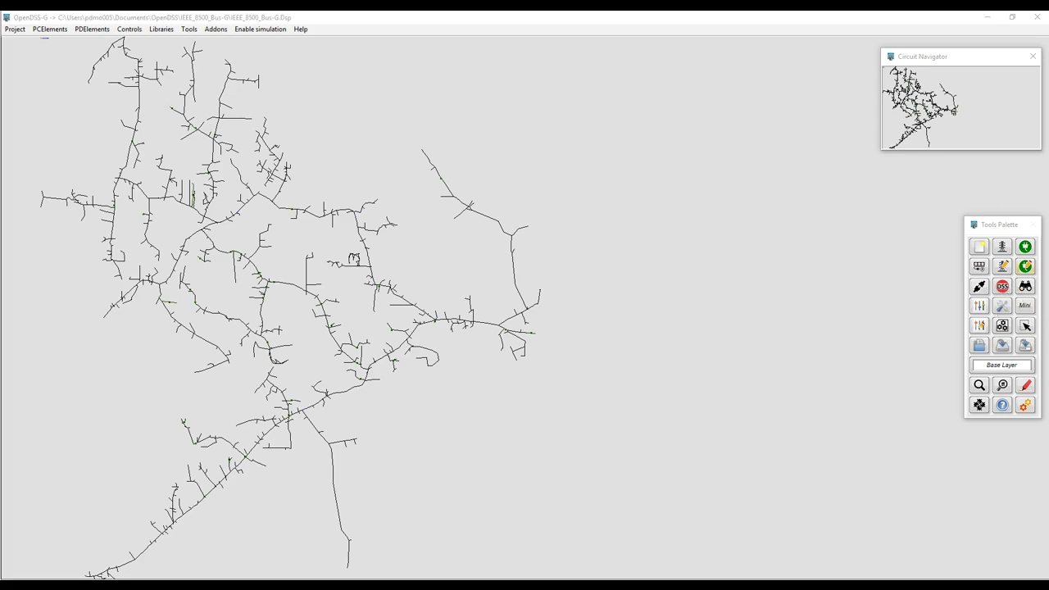
pyautogui.click(1015, 215)
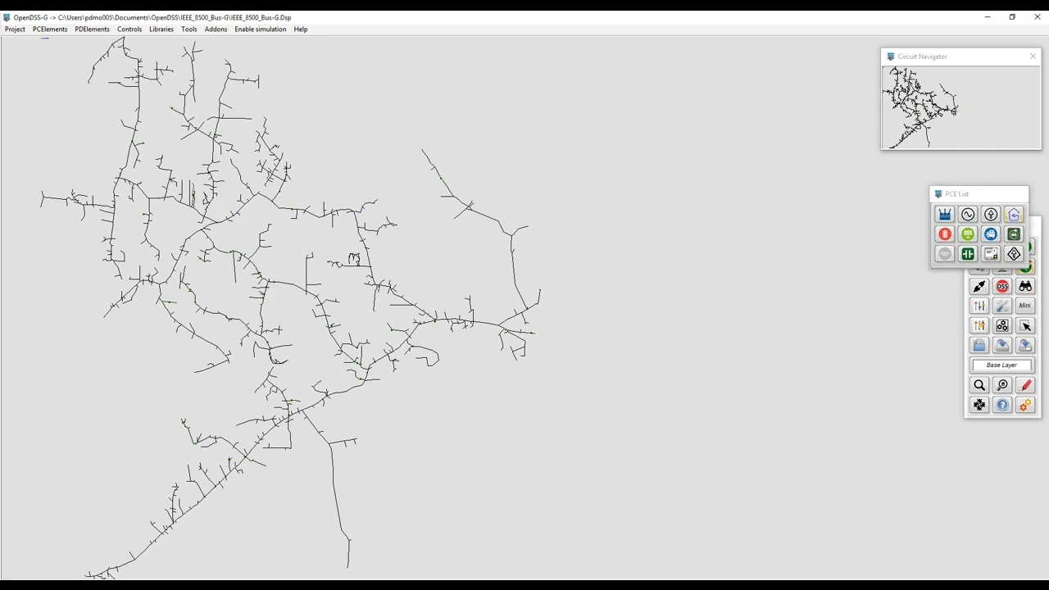
pyautogui.click(612, 298)
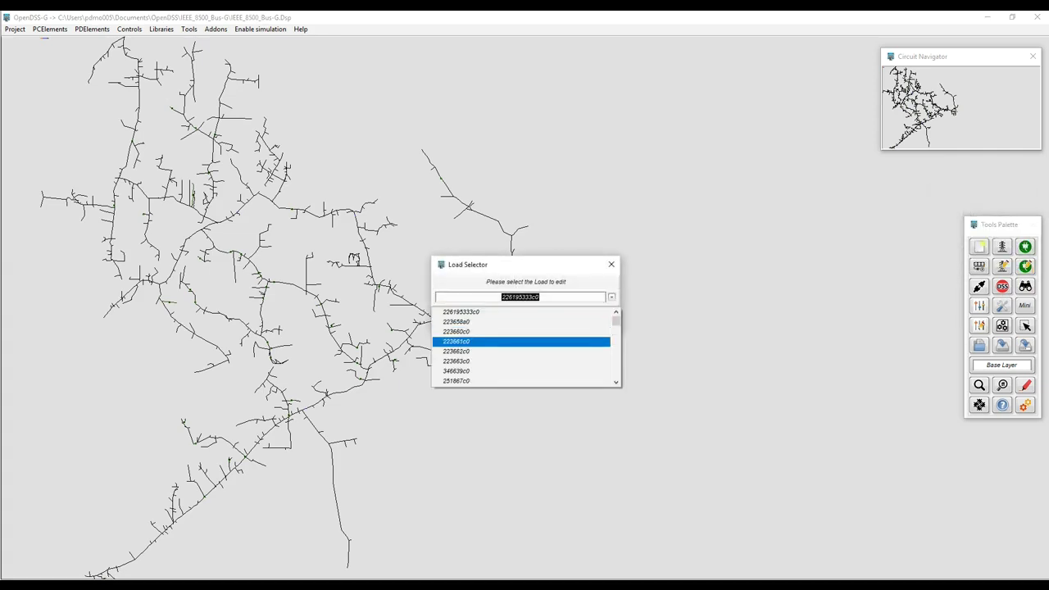
pyautogui.moveTo(617, 321); pyautogui.dragTo(616, 344)
pyautogui.click(456, 322)
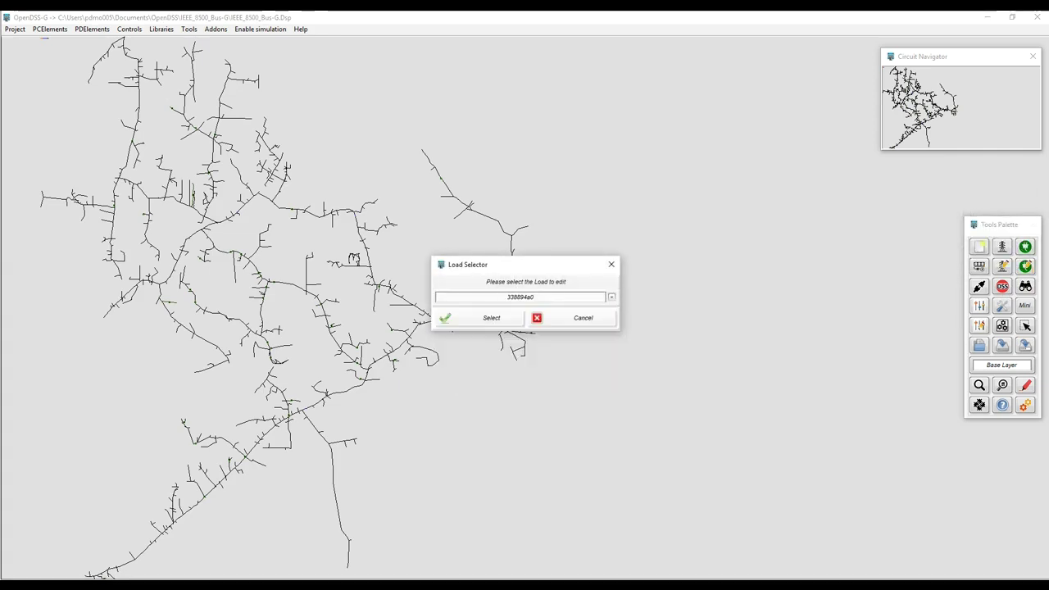
pyautogui.click(491, 318)
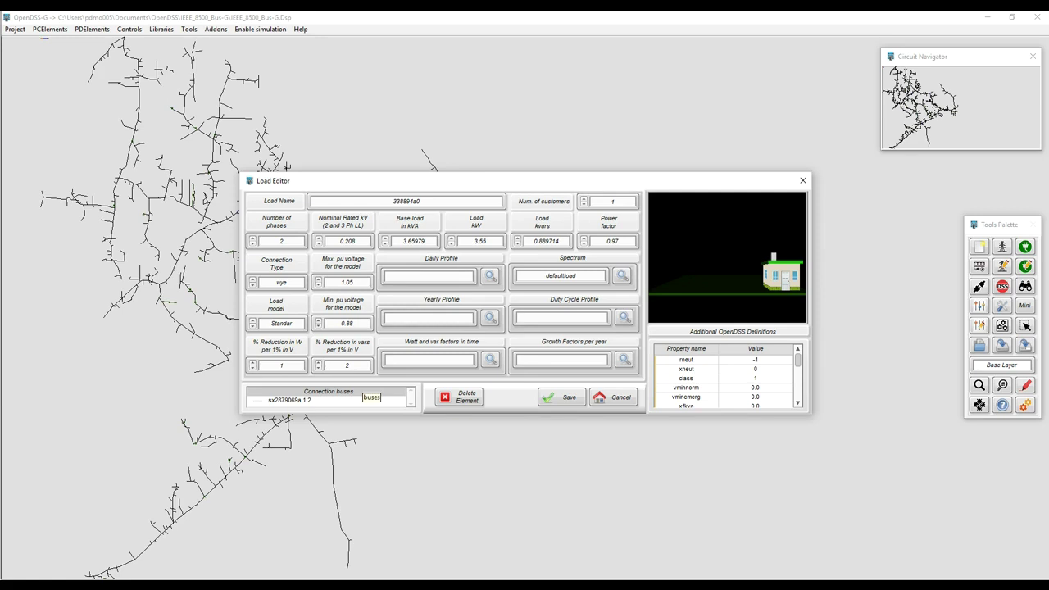
# Locate bus l0048214 on the circuit map from the load's bus selector, and check the options for its connection buses
pyautogui.doubleClick(291, 401)
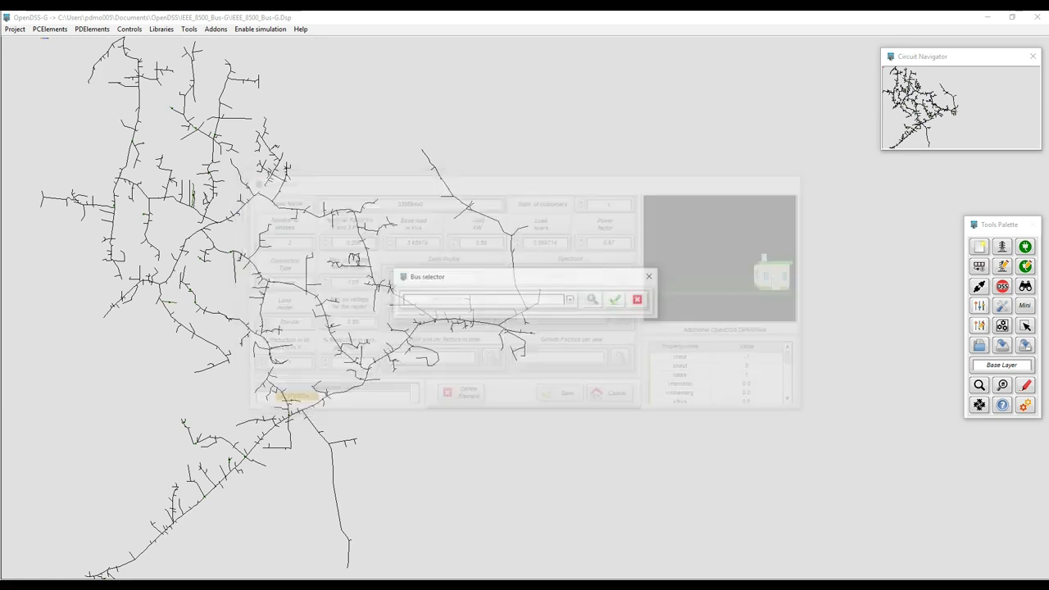
pyautogui.moveTo(582, 276); pyautogui.dragTo(857, 200)
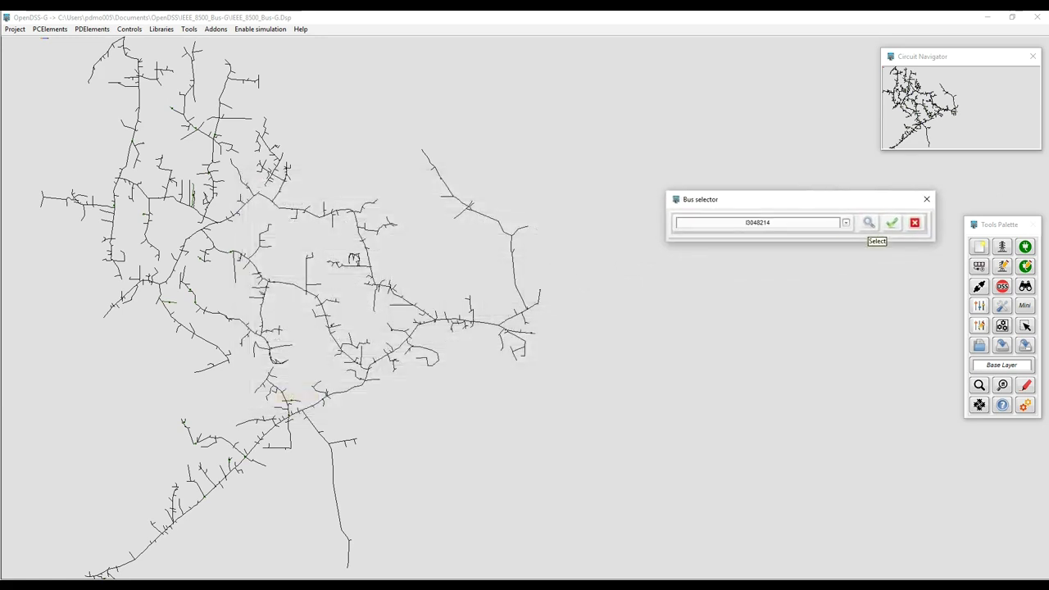
pyautogui.click(870, 222)
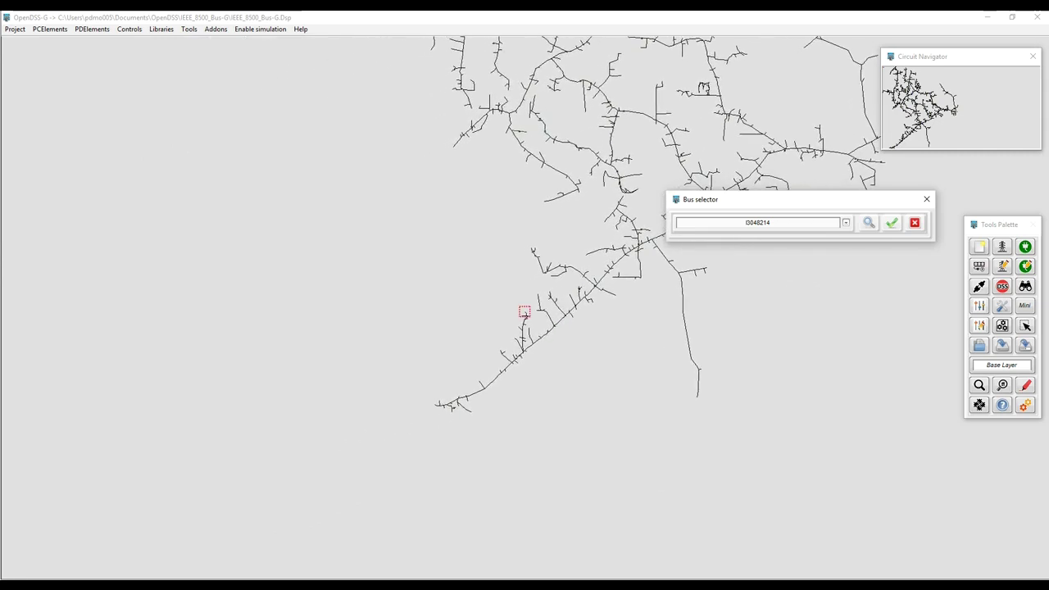
pyautogui.moveTo(762, 328)
pyautogui.mouseDown()
pyautogui.moveTo(693, 338)
pyautogui.moveTo(473, 450)
pyautogui.mouseUp()
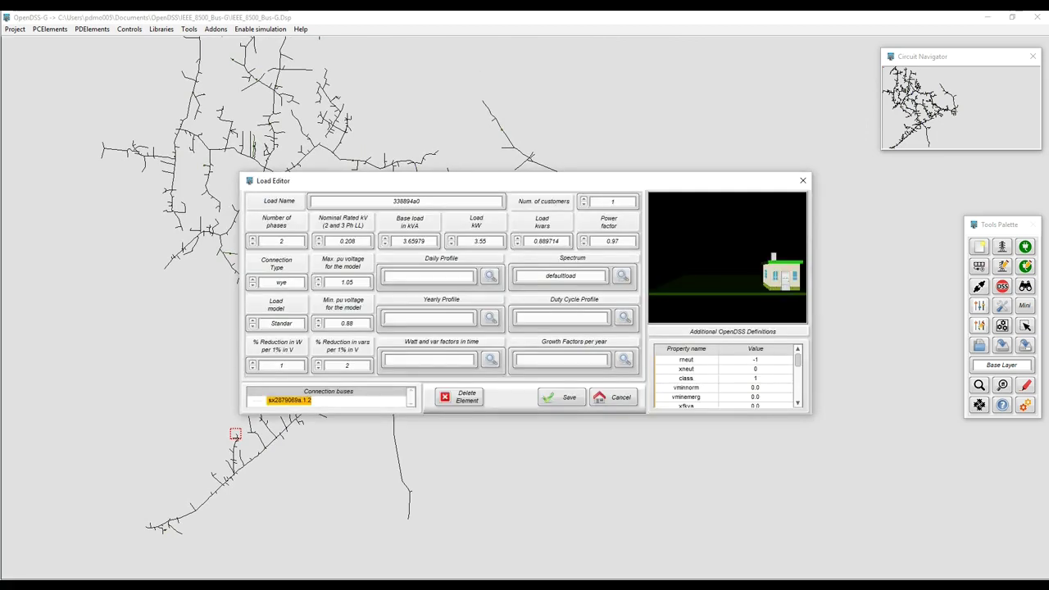
pyautogui.rightClick(295, 398)
pyautogui.click(332, 402)
# Assign the default load profile as the yearly profile of load 338894a0
pyautogui.click(491, 318)
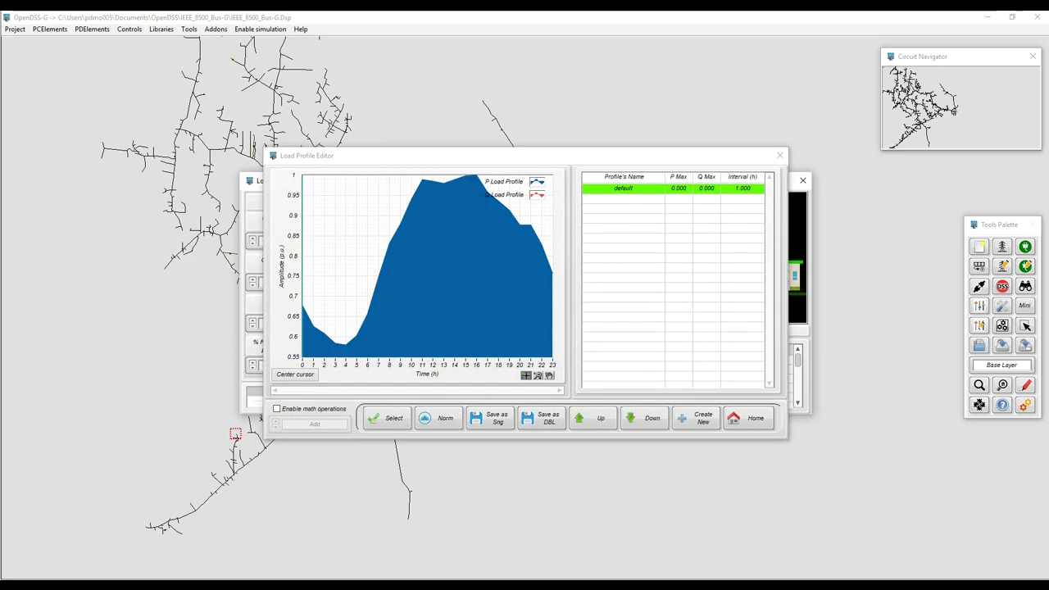
pyautogui.click(386, 419)
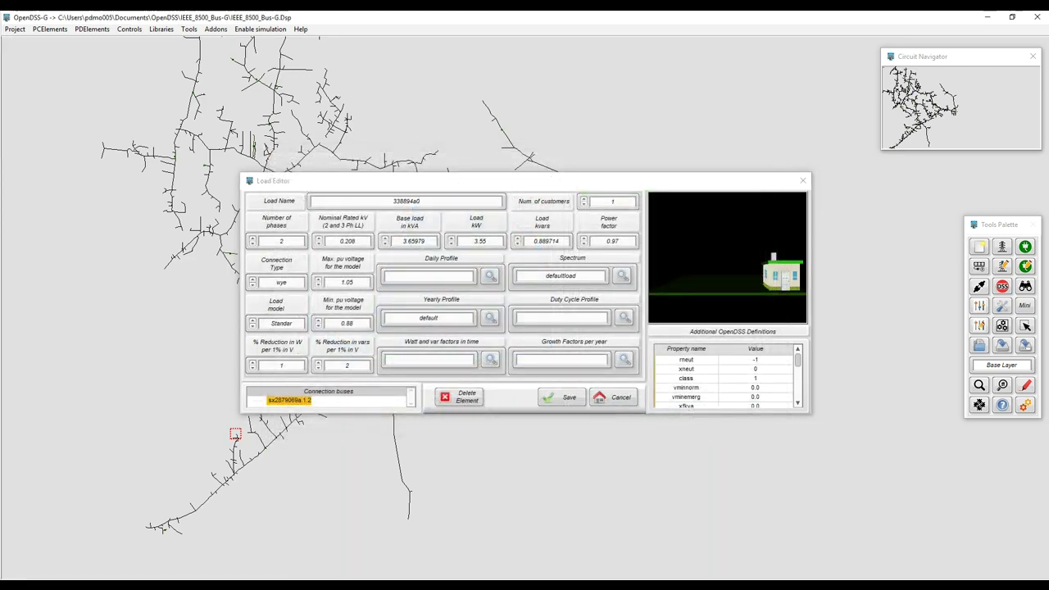
# Preview the defaultload, defaultgen and defaultvsource spectra, and choose defaultload as the load's spectrum
pyautogui.click(624, 276)
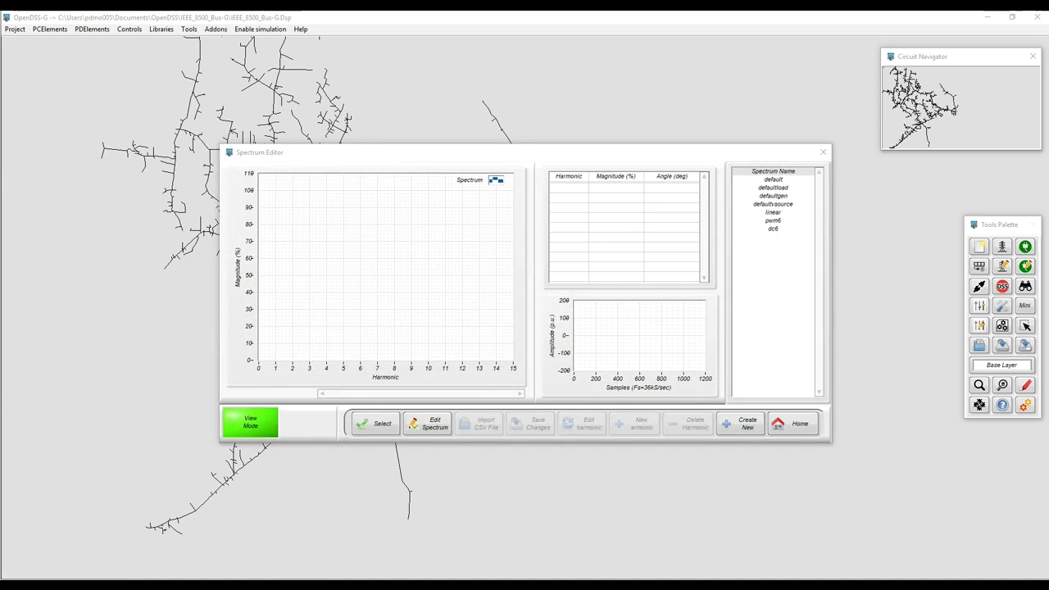
pyautogui.moveTo(742, 153); pyautogui.dragTo(739, 125)
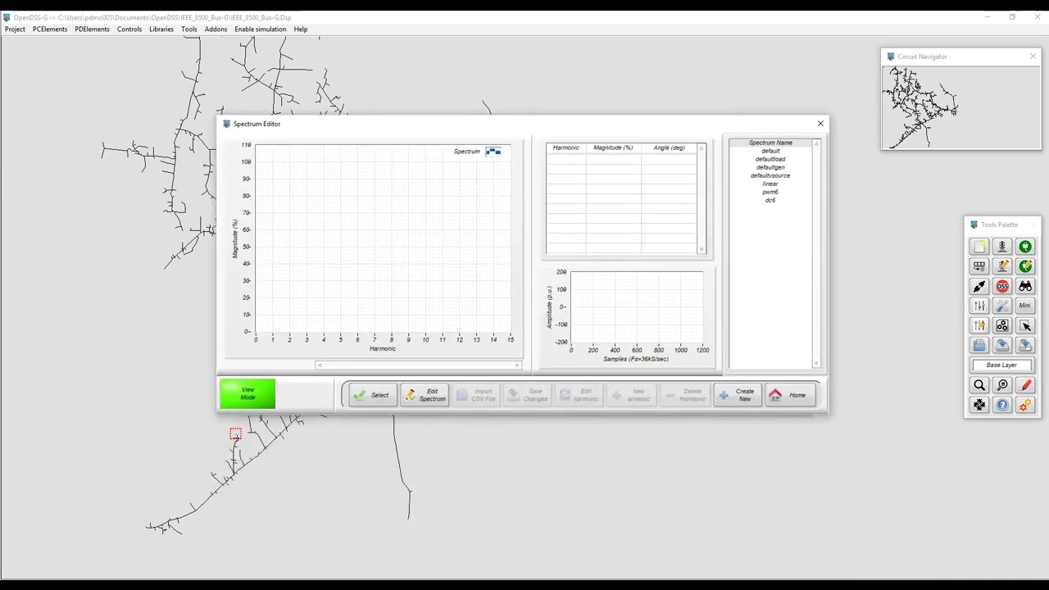
pyautogui.click(770, 159)
pyautogui.click(771, 168)
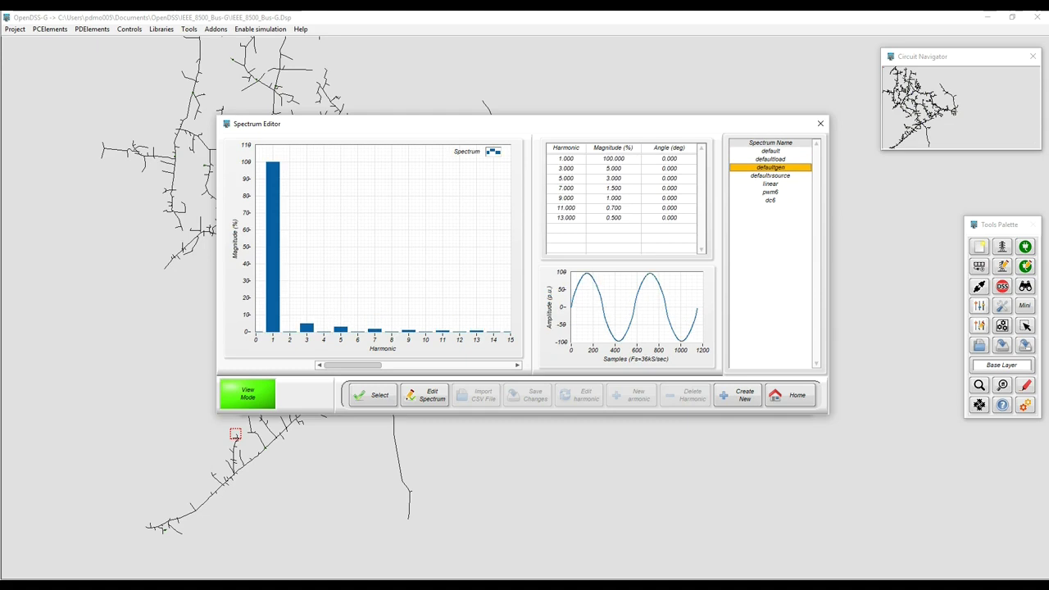
pyautogui.click(771, 175)
pyautogui.click(771, 159)
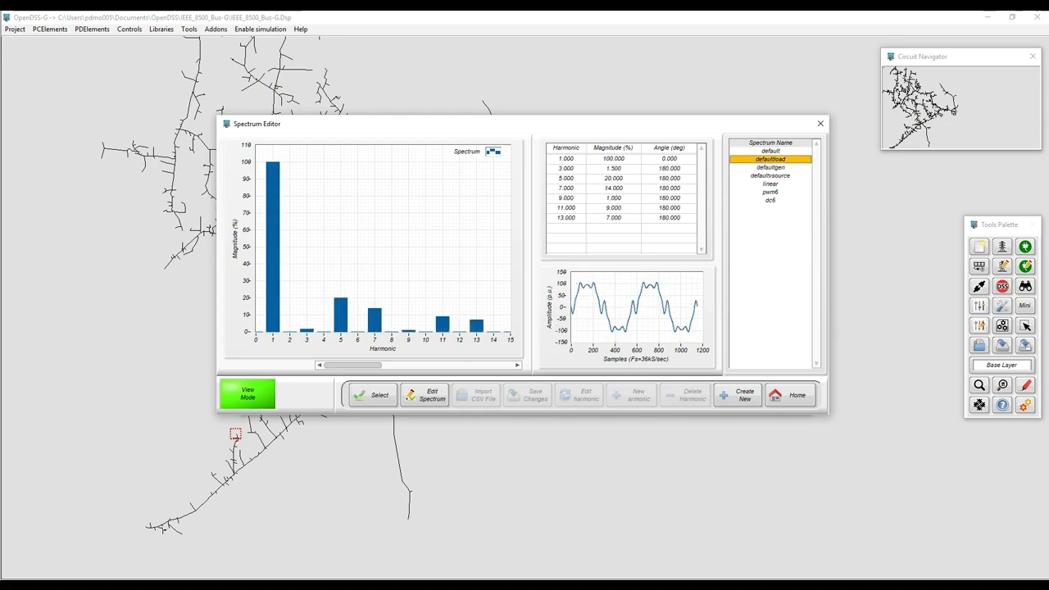
pyautogui.click(373, 395)
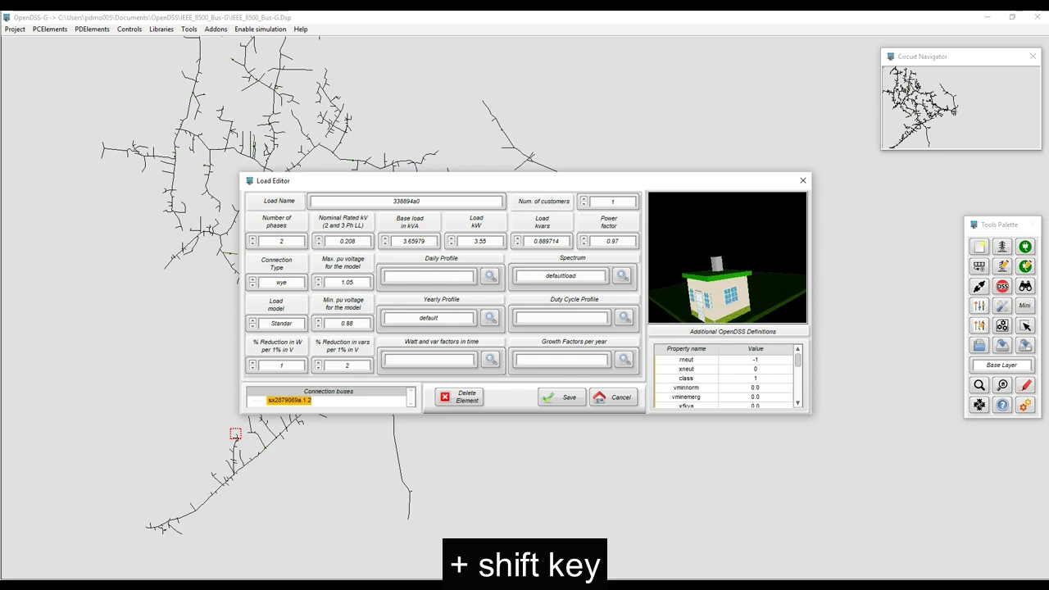
# View the load's 3D house model from a different distance and close the Load Editor without saving
pyautogui.moveTo(720, 285)
pyautogui.mouseDown()
pyautogui.moveTo(754, 243)
pyautogui.moveTo(775, 264)
pyautogui.moveTo(730, 264)
pyautogui.moveTo(702, 284)
pyautogui.moveTo(759, 262)
pyautogui.moveTo(730, 236)
pyautogui.moveTo(724, 282)
pyautogui.mouseUp()
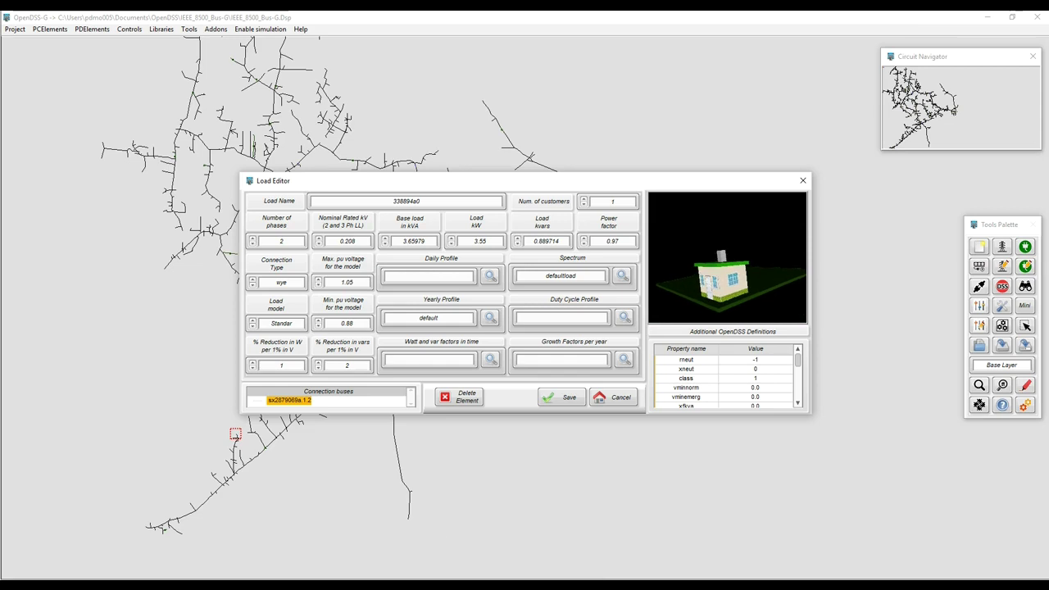
pyautogui.doubleClick(407, 202)
pyautogui.click(407, 201)
pyautogui.click(614, 397)
# Open the circuit's voltage source in the VSource Editor, examine its 3D substation model from several angles, and close the editor
pyautogui.click(1025, 267)
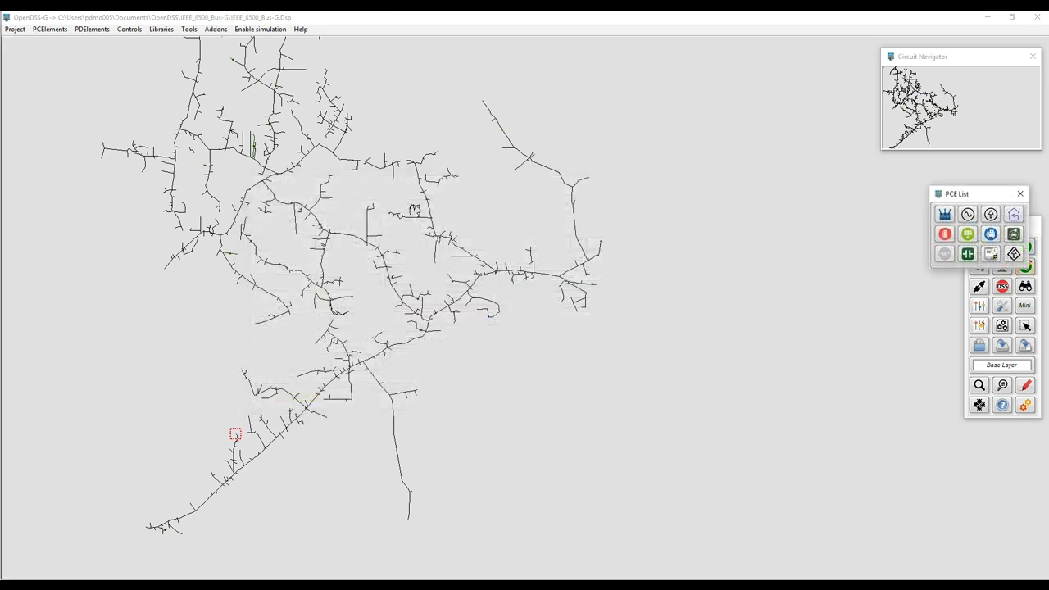
pyautogui.click(967, 216)
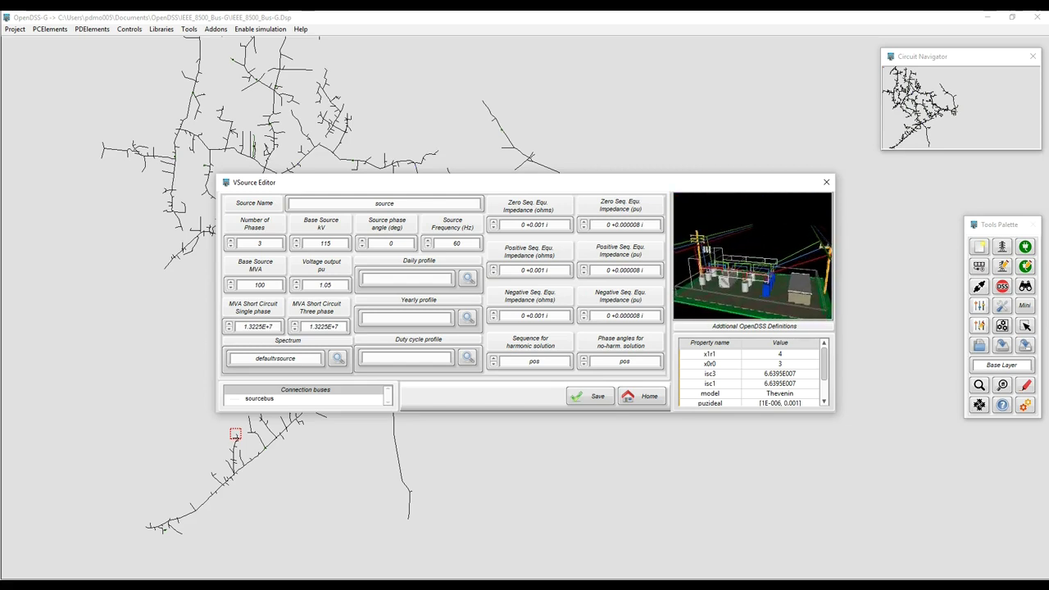
pyautogui.moveTo(754, 271); pyautogui.dragTo(737, 239)
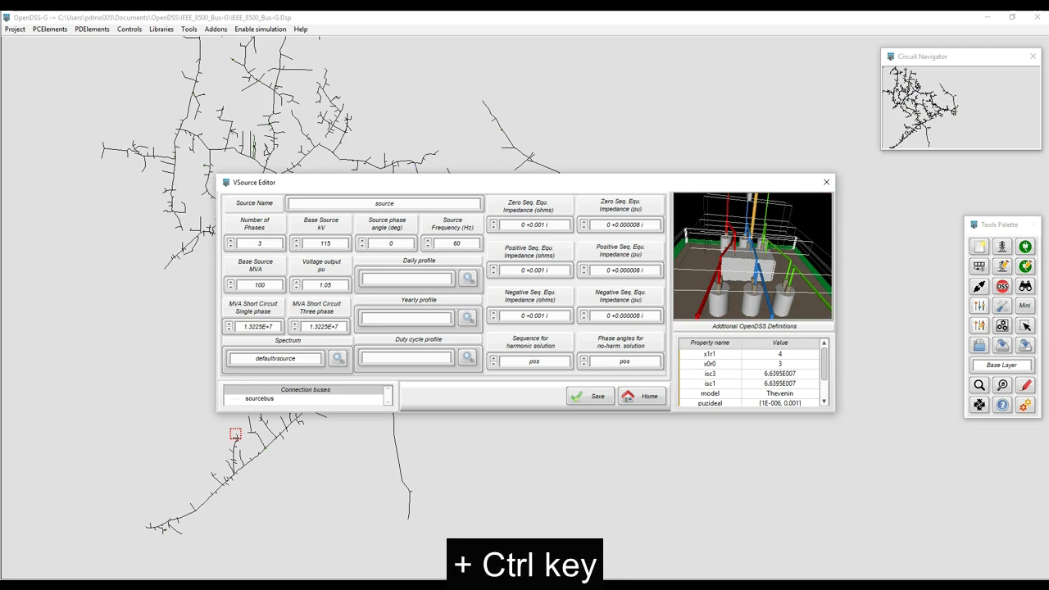
pyautogui.moveTo(753, 238); pyautogui.dragTo(752, 287)
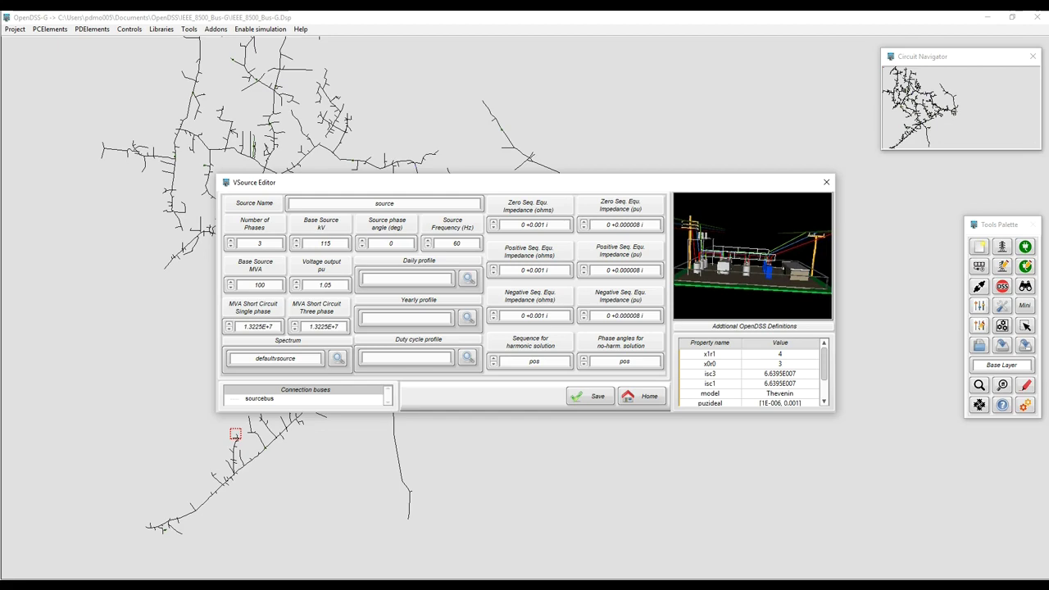
pyautogui.click(643, 397)
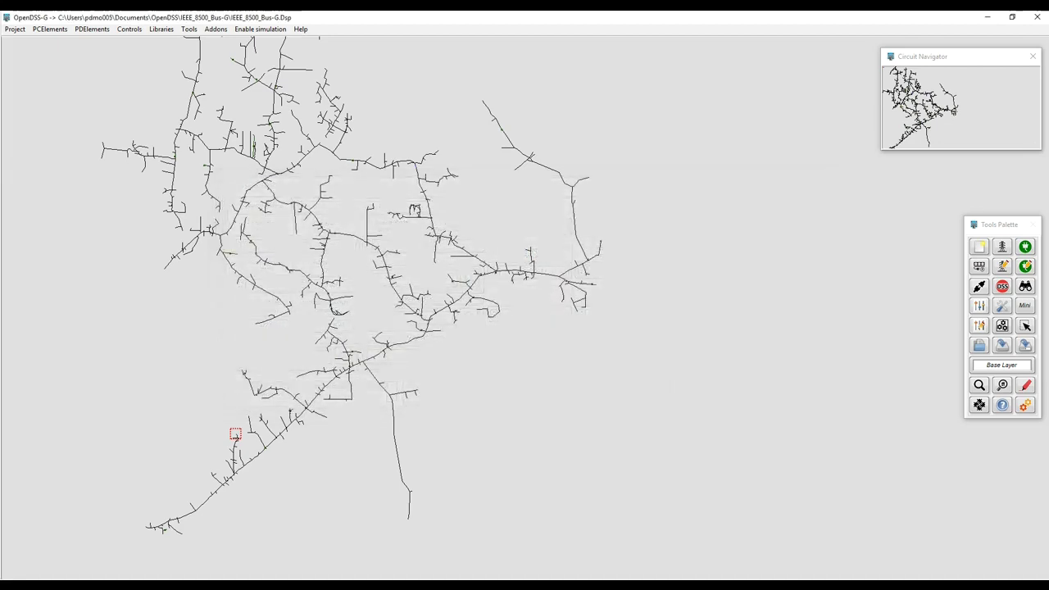
pyautogui.moveTo(643, 396)
pyautogui.mouseDown()
pyautogui.moveTo(647, 420)
pyautogui.moveTo(636, 442)
pyautogui.moveTo(618, 446)
pyautogui.mouseUp()
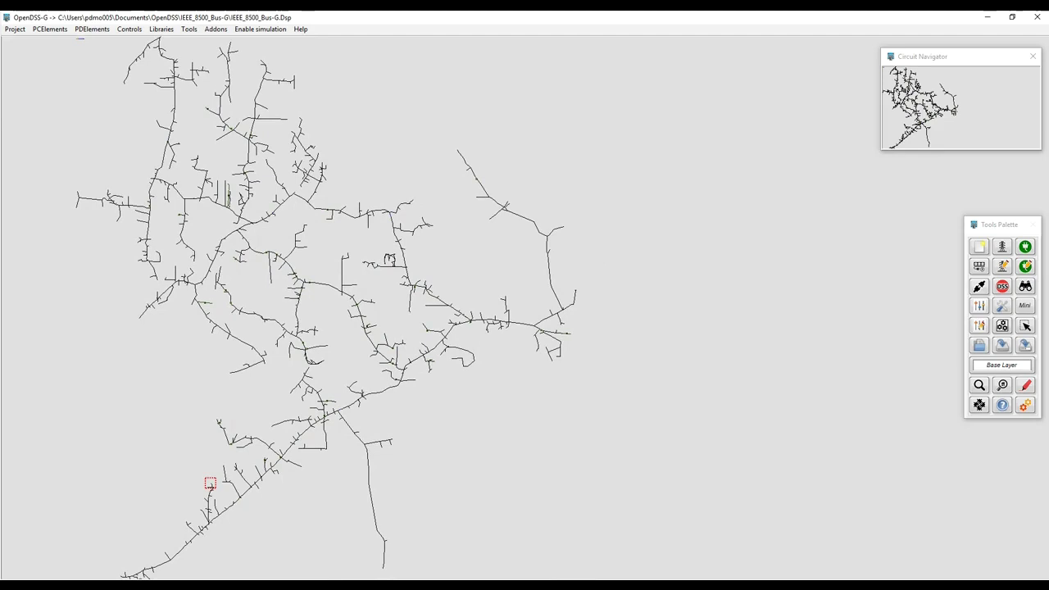
pyautogui.click(260, 30)
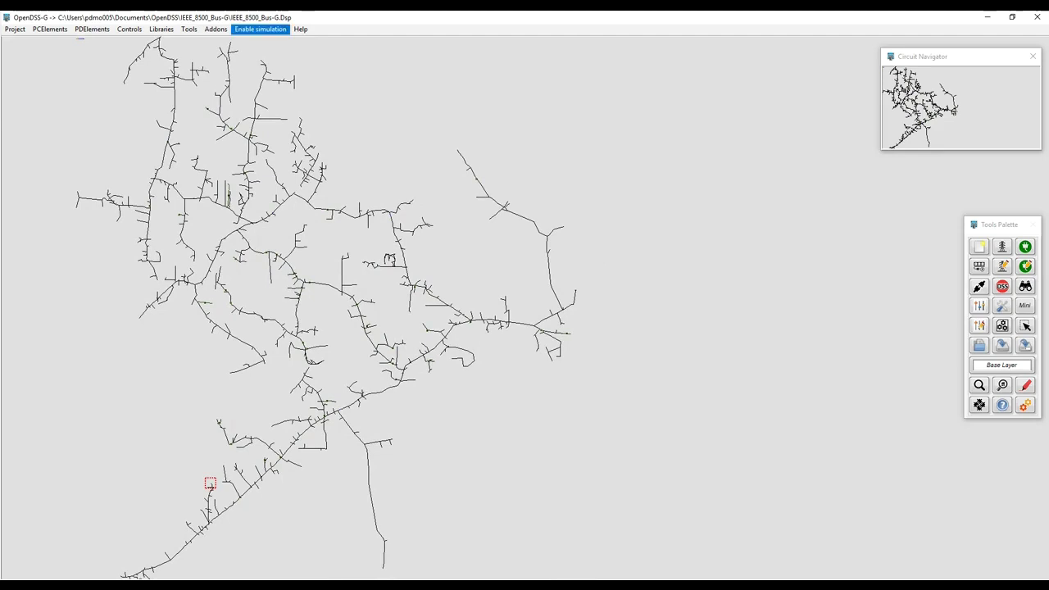
pyautogui.rightClick(686, 258)
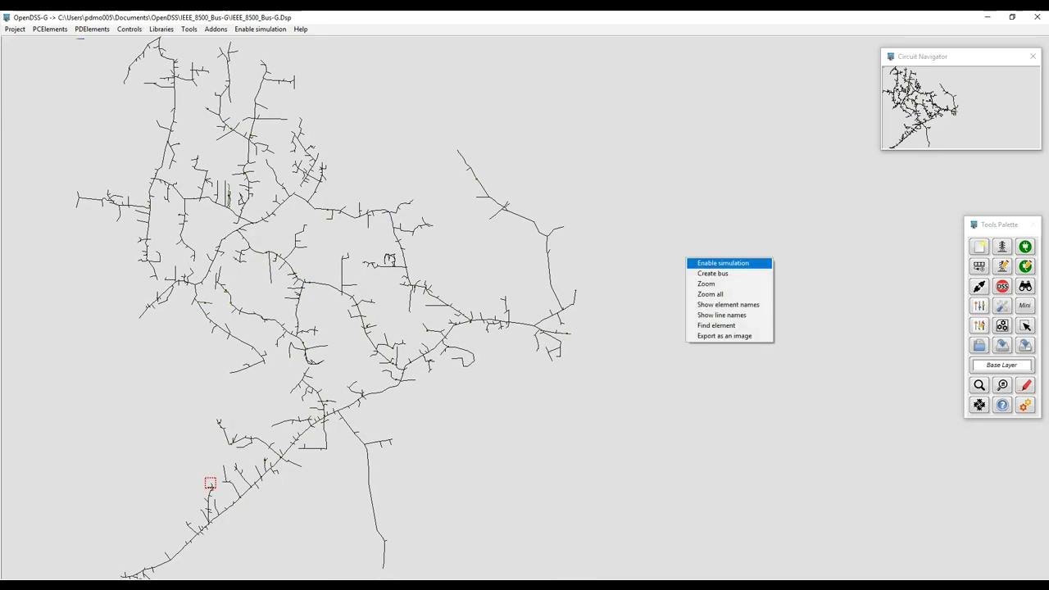
pyautogui.click(666, 276)
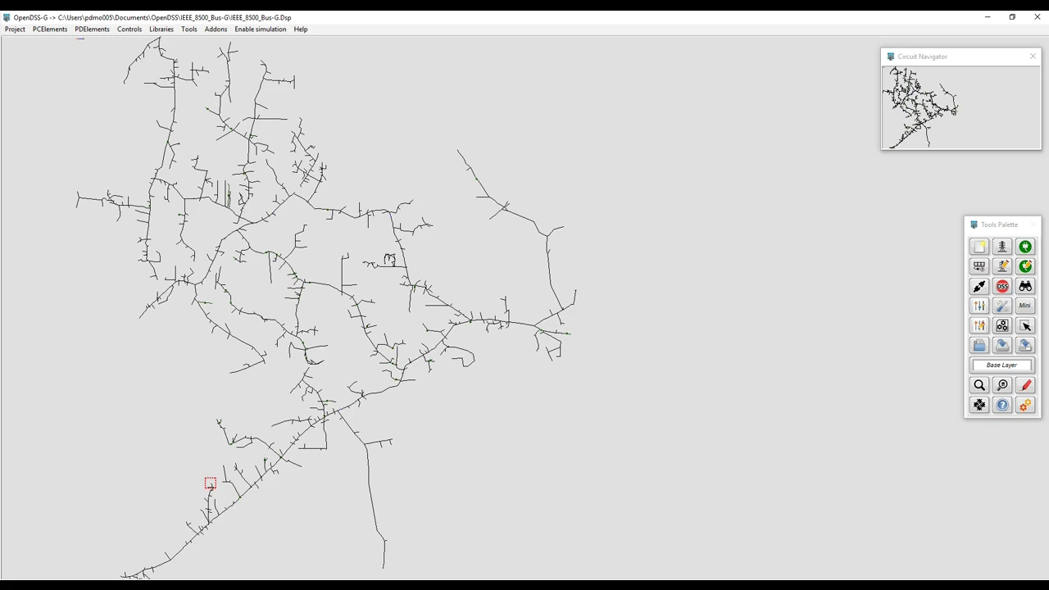
# Zoom the circuit map into a rectangular zone in the upper central part of the feeder
pyautogui.rightClick(670, 243)
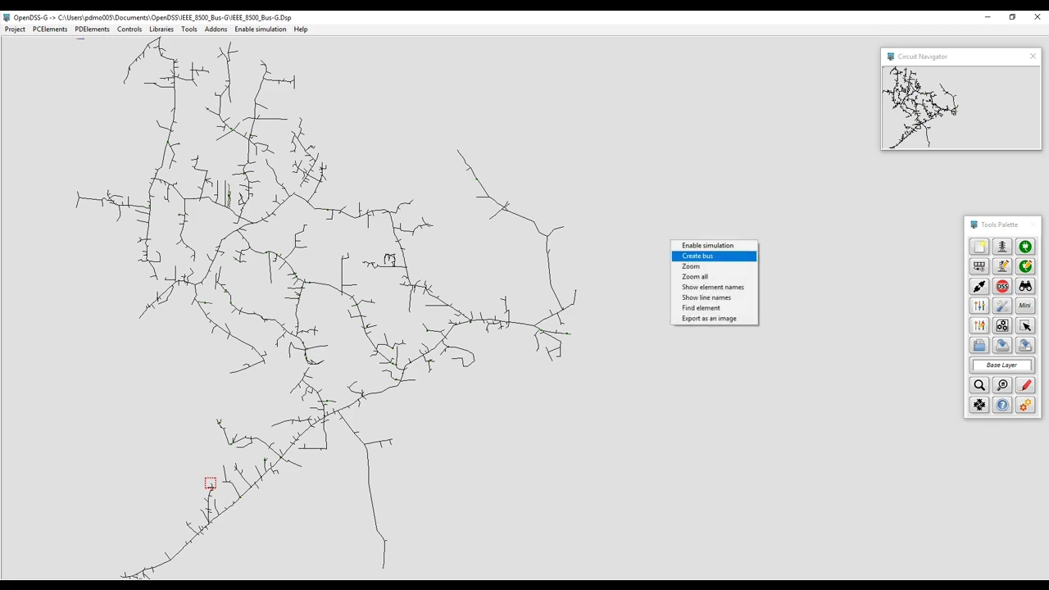
pyautogui.click(691, 266)
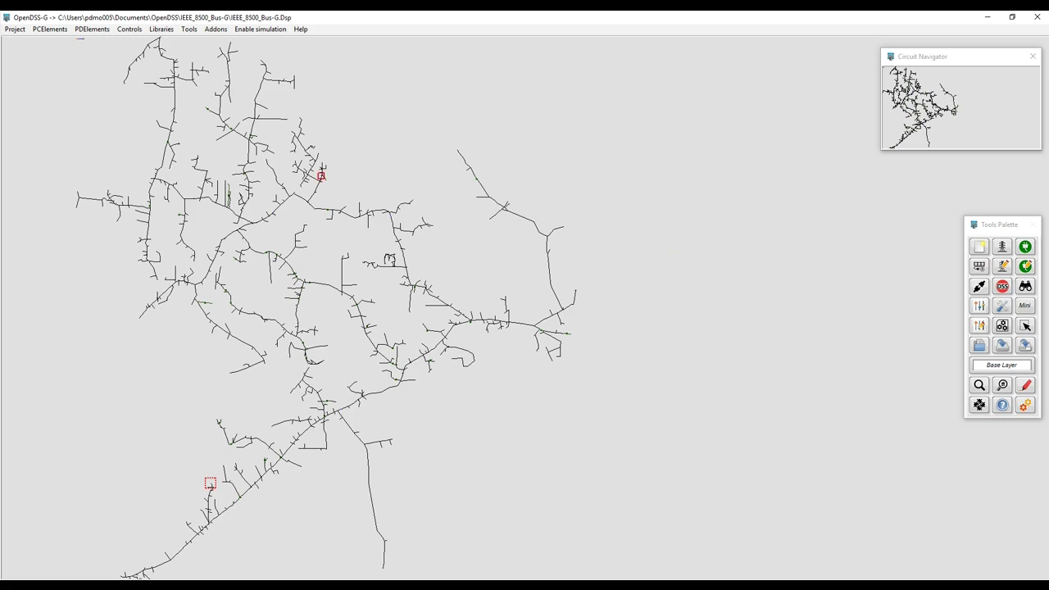
pyautogui.moveTo(344, 185); pyautogui.dragTo(482, 289)
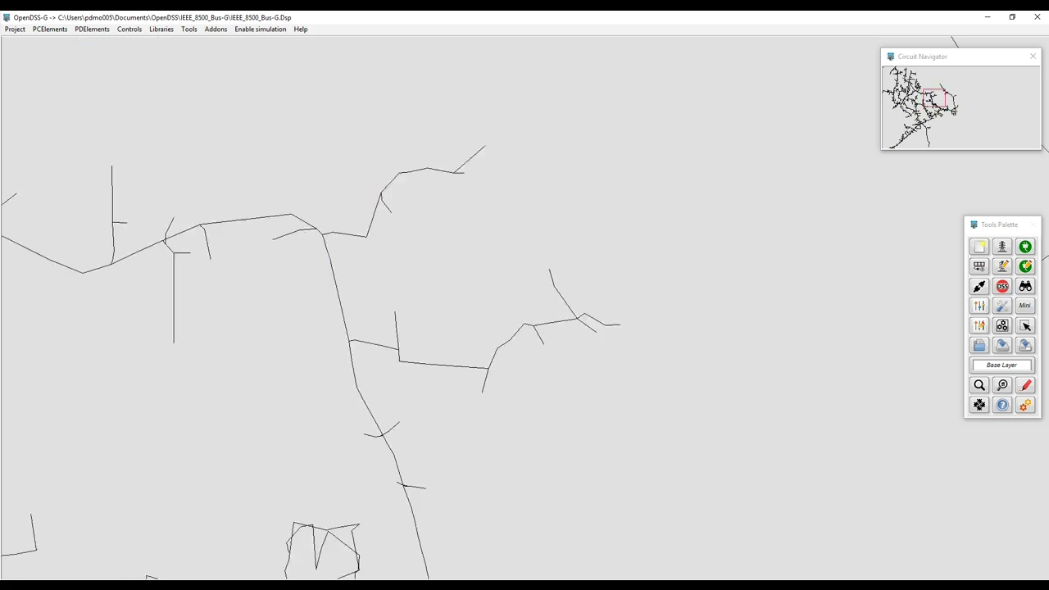
pyautogui.moveTo(353, 344); pyautogui.dragTo(860, 222)
# Show the element names on the zoomed circuit map and hide them again
pyautogui.rightClick(437, 256)
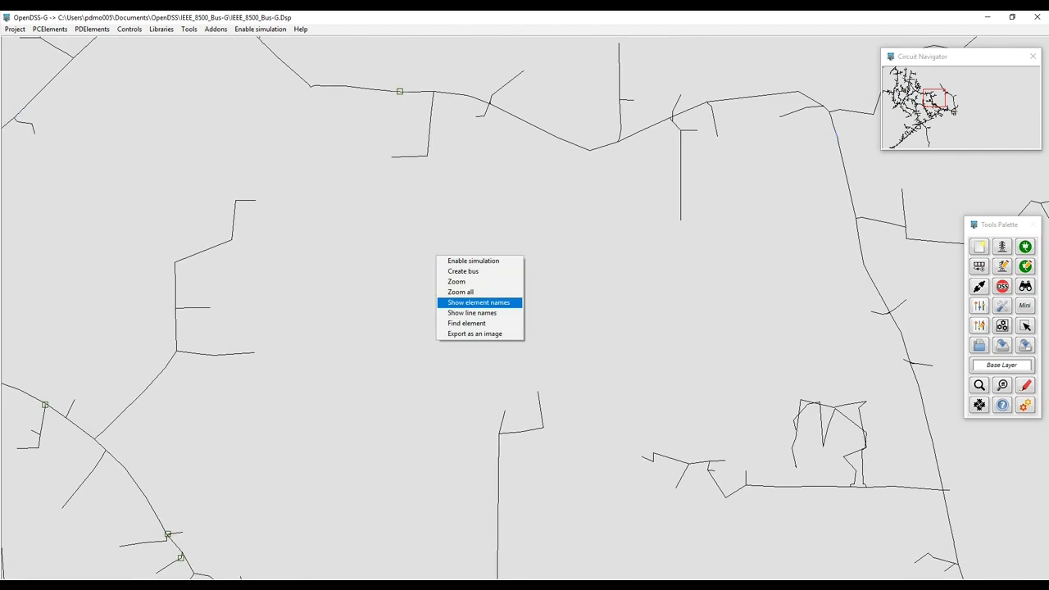
pyautogui.click(479, 303)
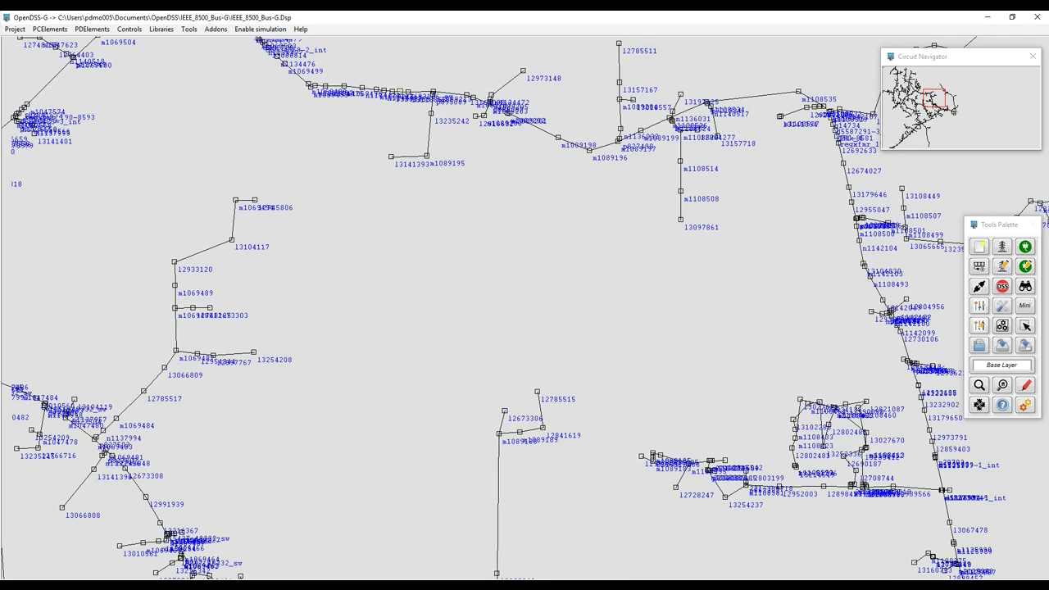
pyautogui.moveTo(574, 287); pyautogui.dragTo(675, 258)
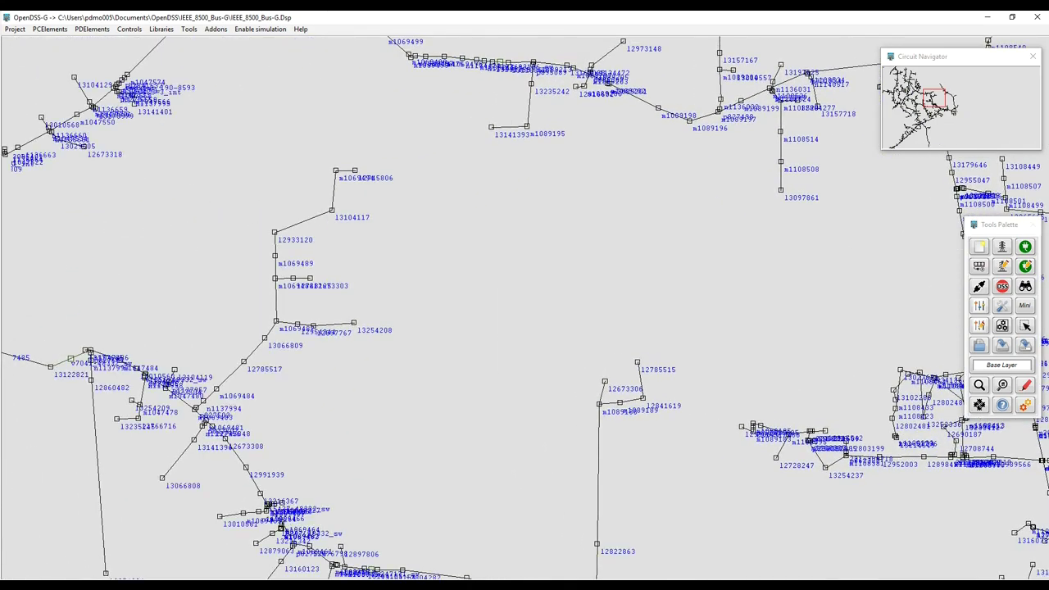
pyautogui.rightClick(496, 289)
pyautogui.click(538, 335)
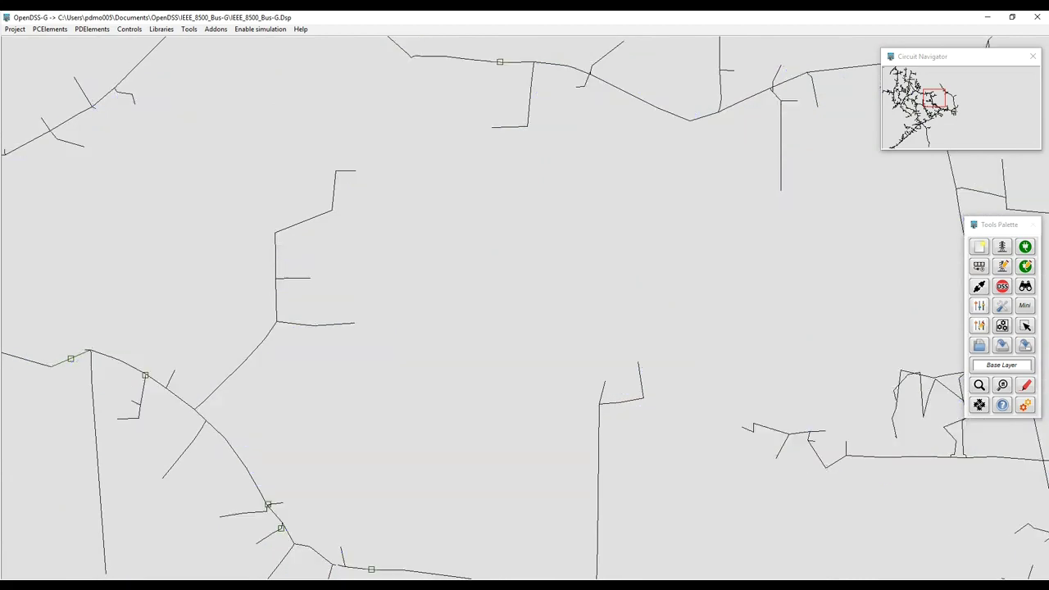
# Try the display of line names on the circuit map
pyautogui.rightClick(467, 276)
pyautogui.click(504, 335)
pyautogui.moveTo(459, 320); pyautogui.dragTo(708, 269)
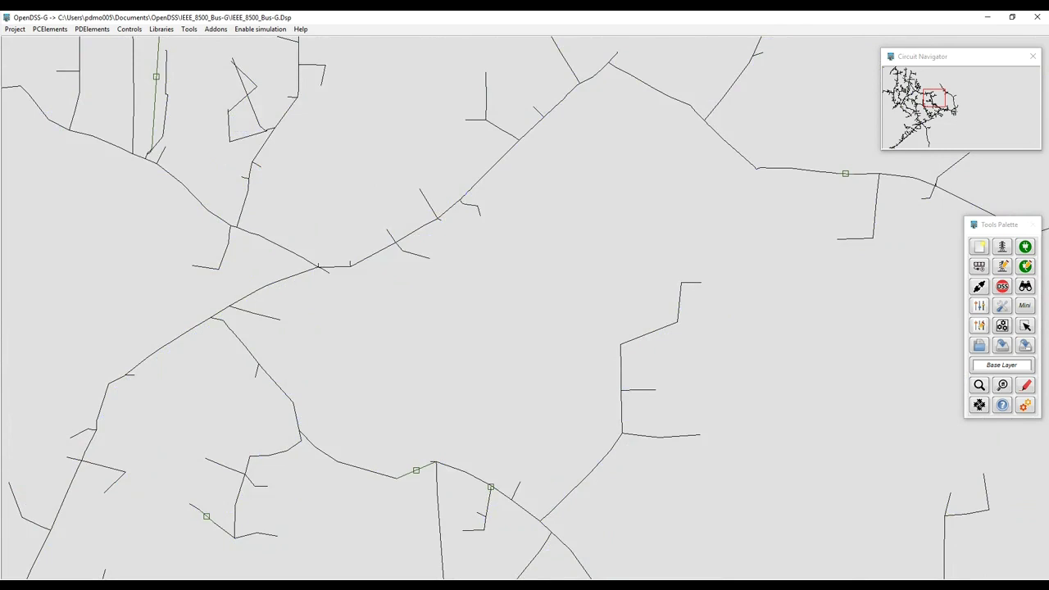
# Find the Load element 391976c0 and locate it on the circuit map
pyautogui.rightClick(521, 321)
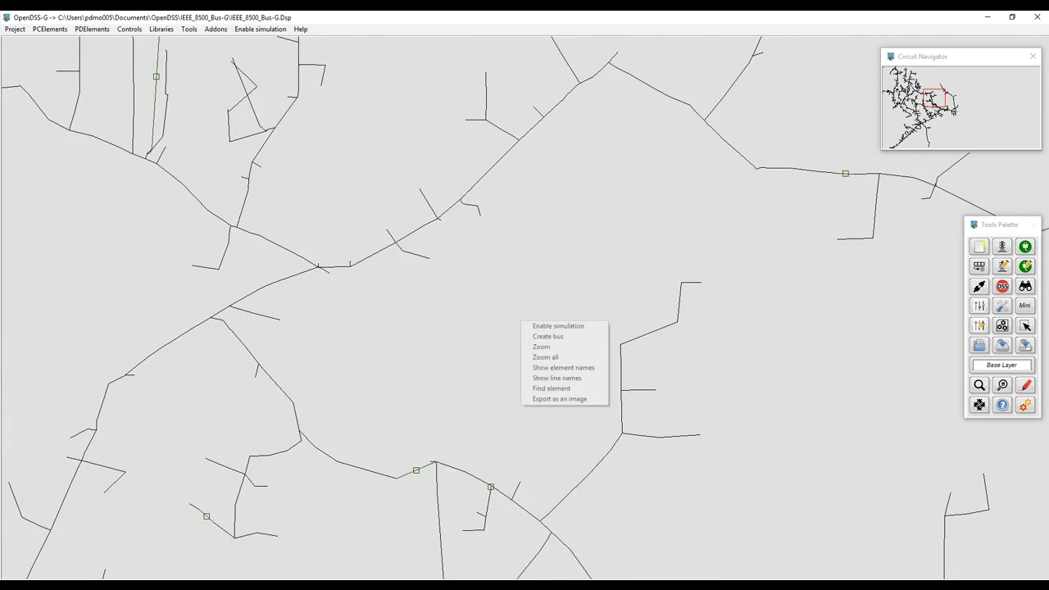
pyautogui.click(544, 348)
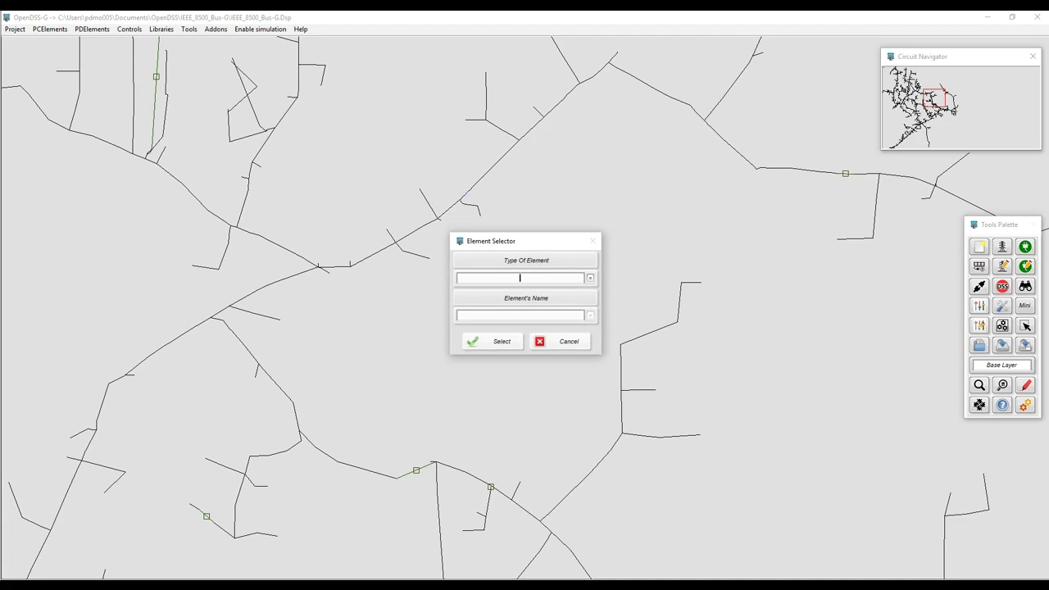
pyautogui.write('Line')
pyautogui.press('Tab')
pyautogui.click(591, 278)
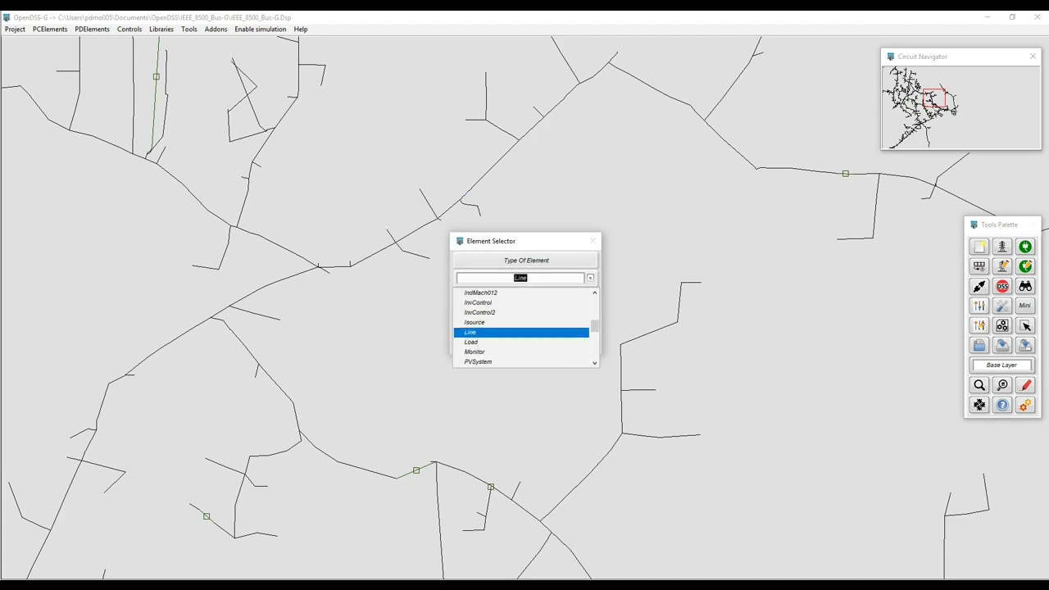
pyautogui.press('Return')
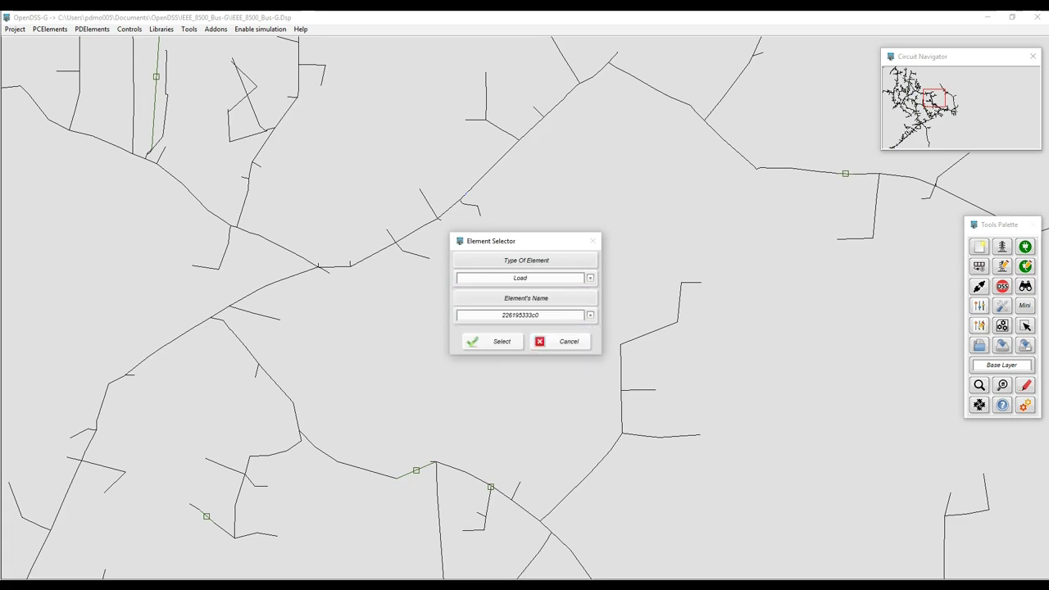
pyautogui.click(590, 316)
pyautogui.moveTo(595, 339); pyautogui.dragTo(596, 366)
pyautogui.click(492, 340)
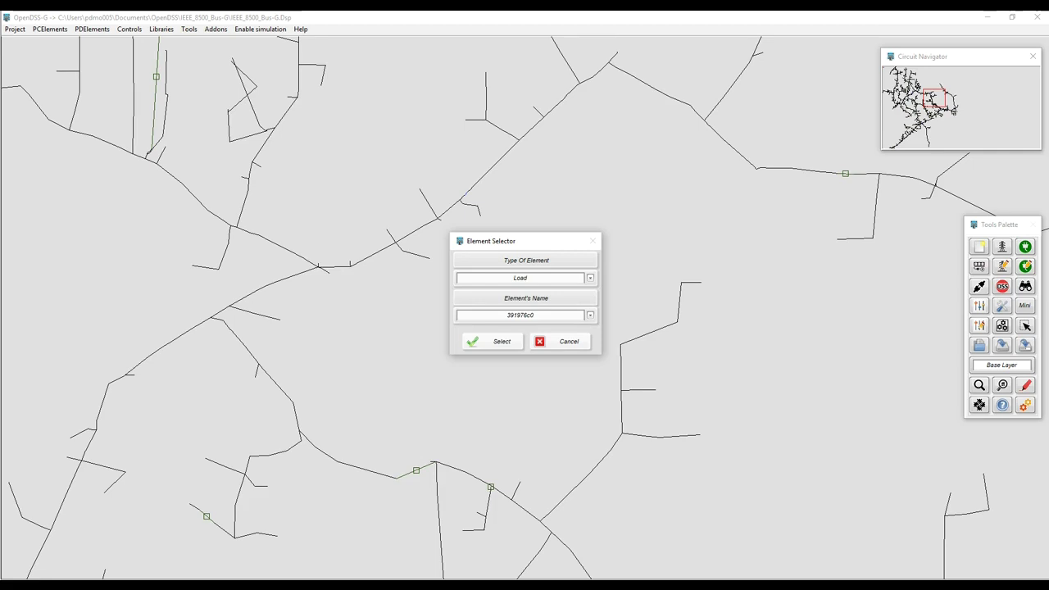
pyautogui.click(492, 342)
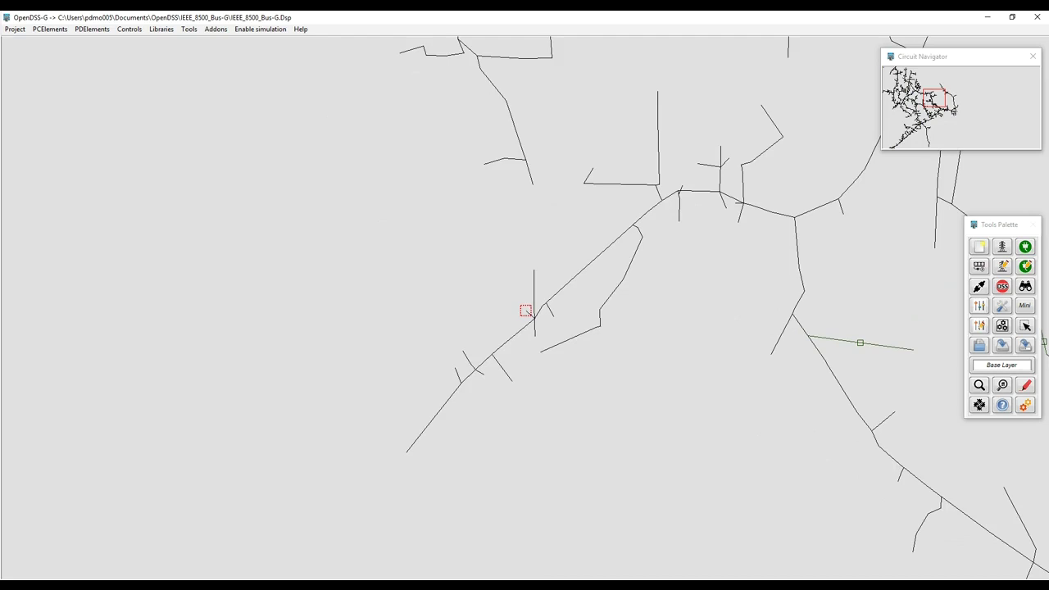
# Inspect the PC elements in the zone around the located load 391976c0
pyautogui.click(1003, 386)
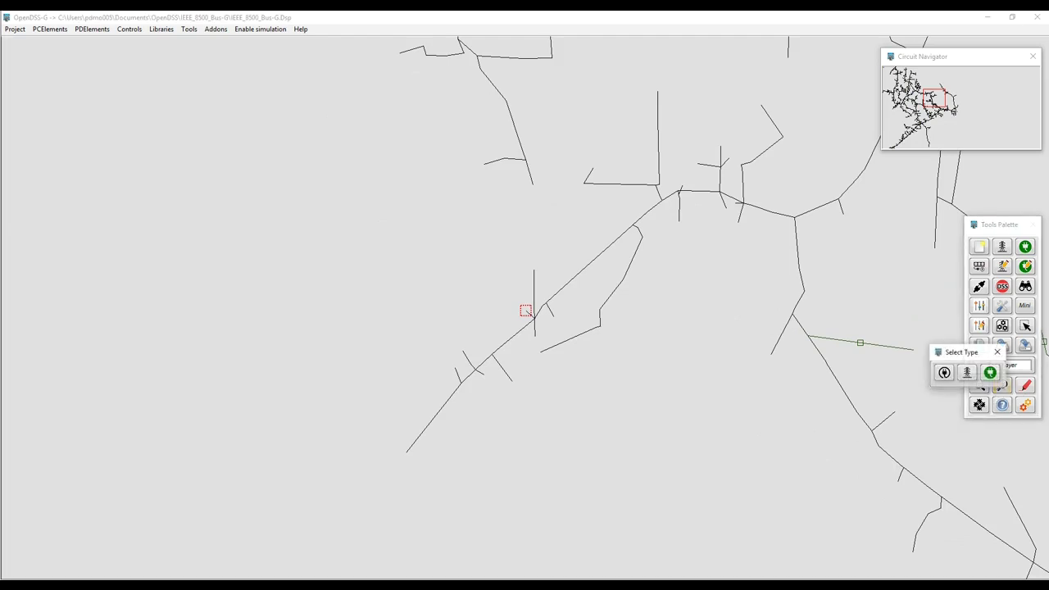
pyautogui.click(991, 373)
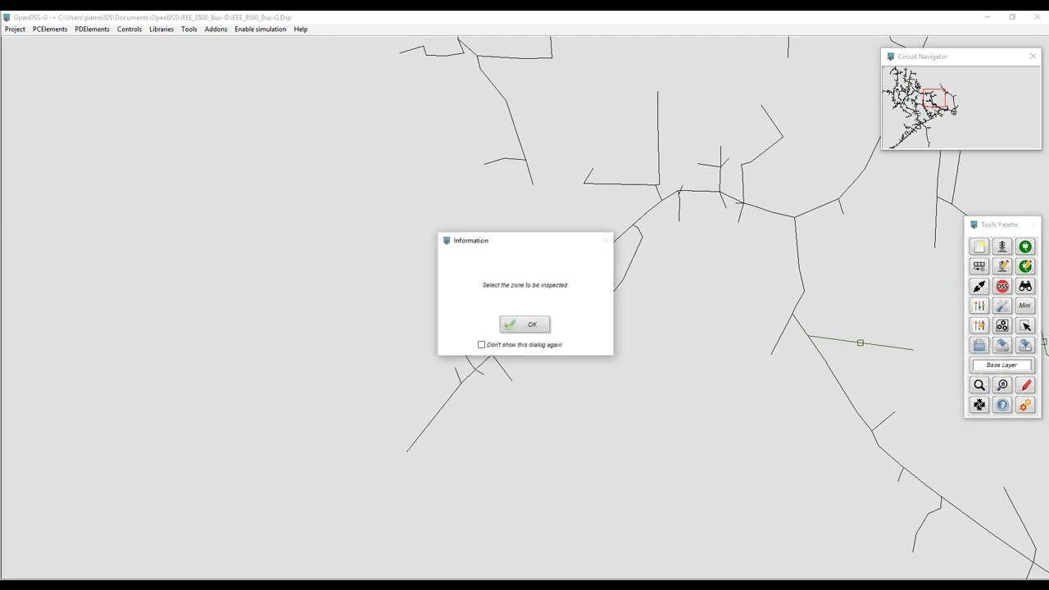
pyautogui.press('Return')
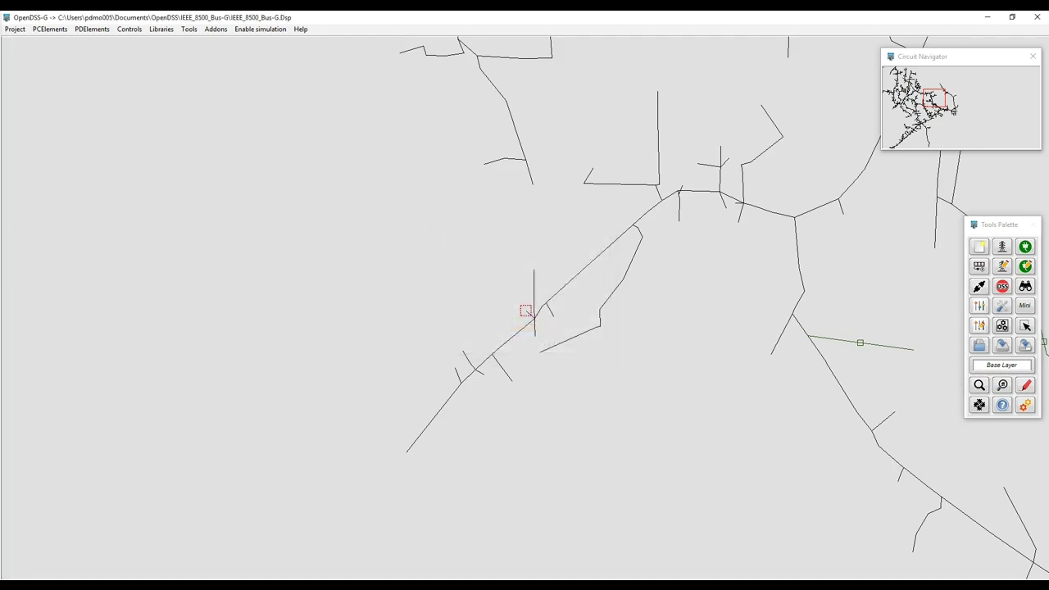
pyautogui.moveTo(503, 287); pyautogui.dragTo(539, 320)
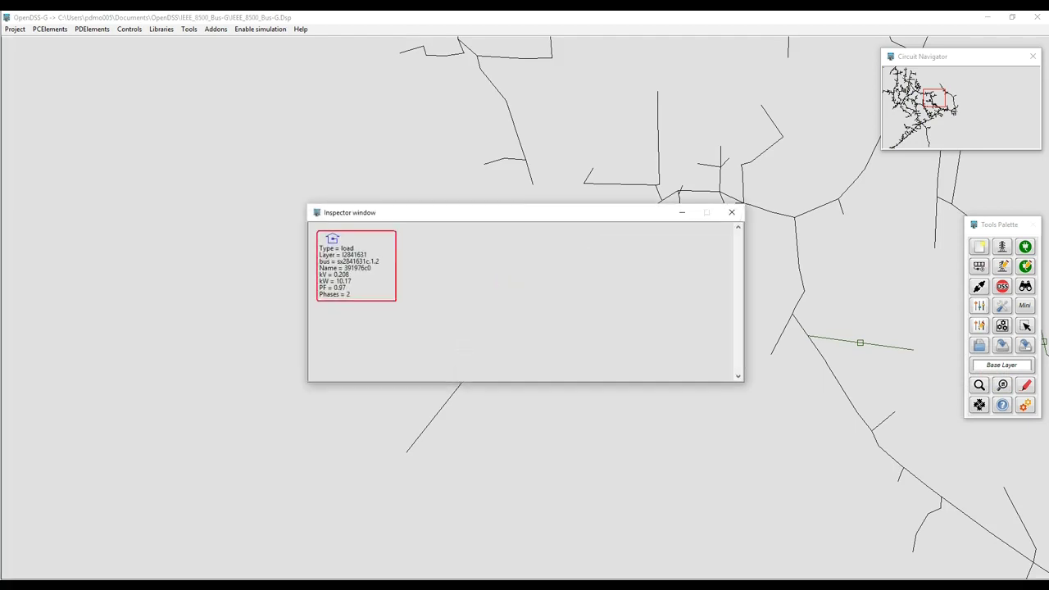
# View the editor of load 391976c0 from the inspection results and close it without changes
pyautogui.moveTo(419, 212); pyautogui.dragTo(692, 226)
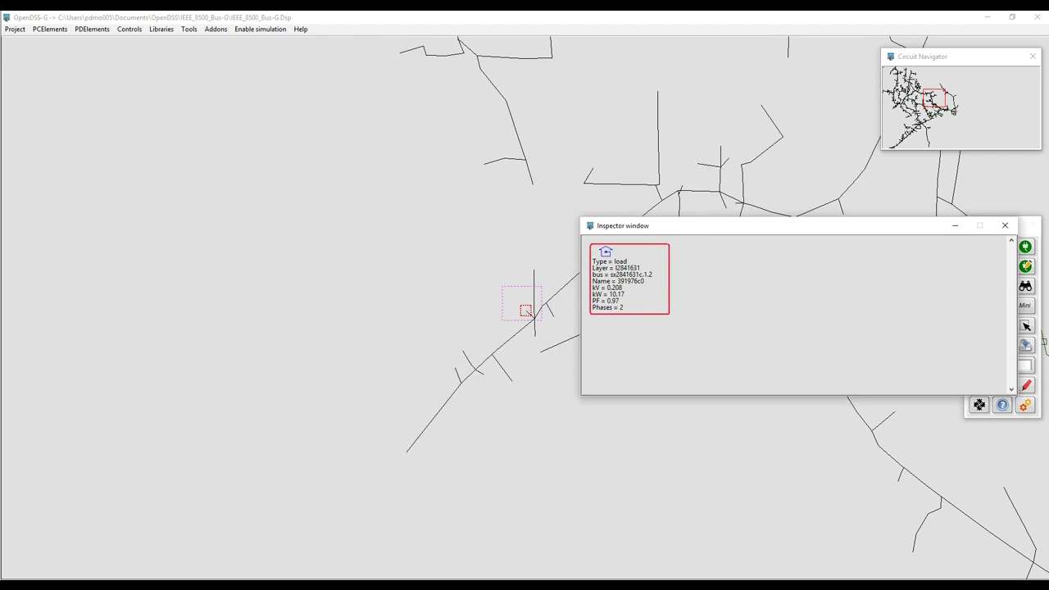
pyautogui.rightClick(621, 272)
pyautogui.click(640, 279)
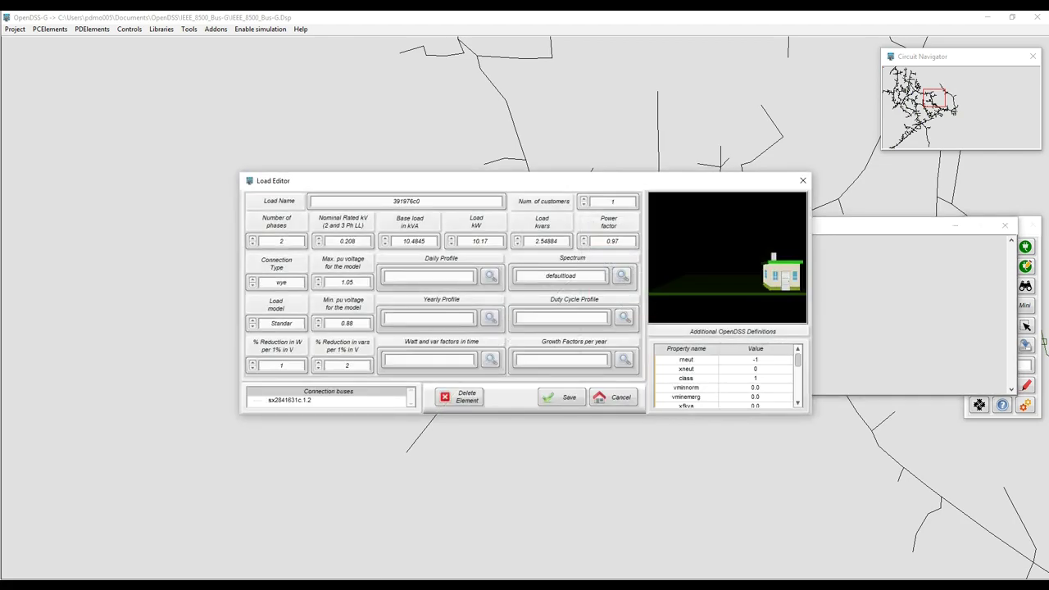
pyautogui.click(802, 180)
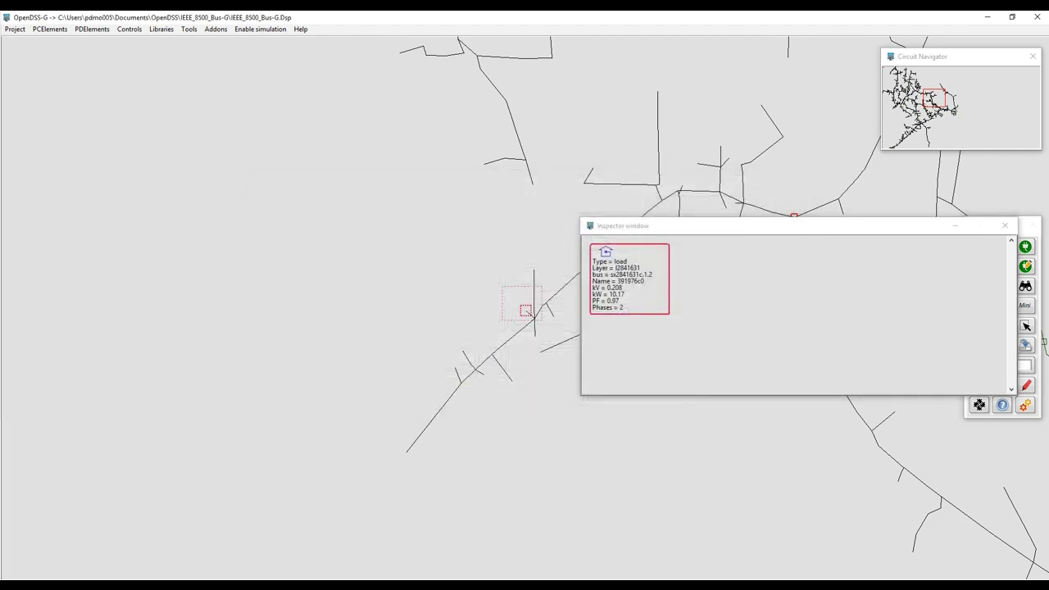
# Inspect the PD elements in a larger zone around the located load and place both result windows clear of the zone
pyautogui.moveTo(765, 228); pyautogui.dragTo(698, 371)
pyautogui.click(980, 385)
pyautogui.click(988, 372)
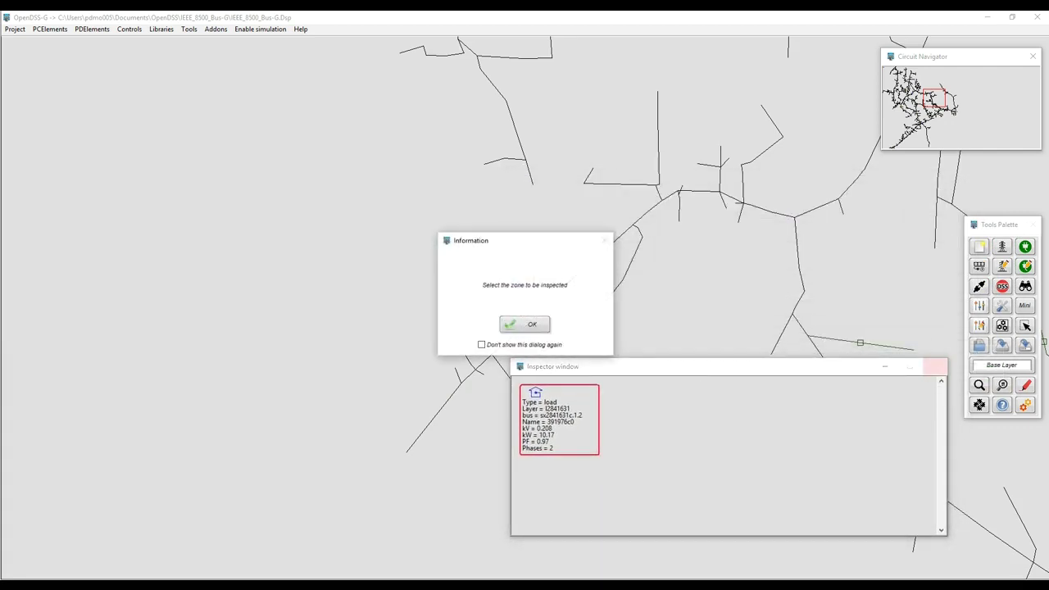
pyautogui.click(525, 324)
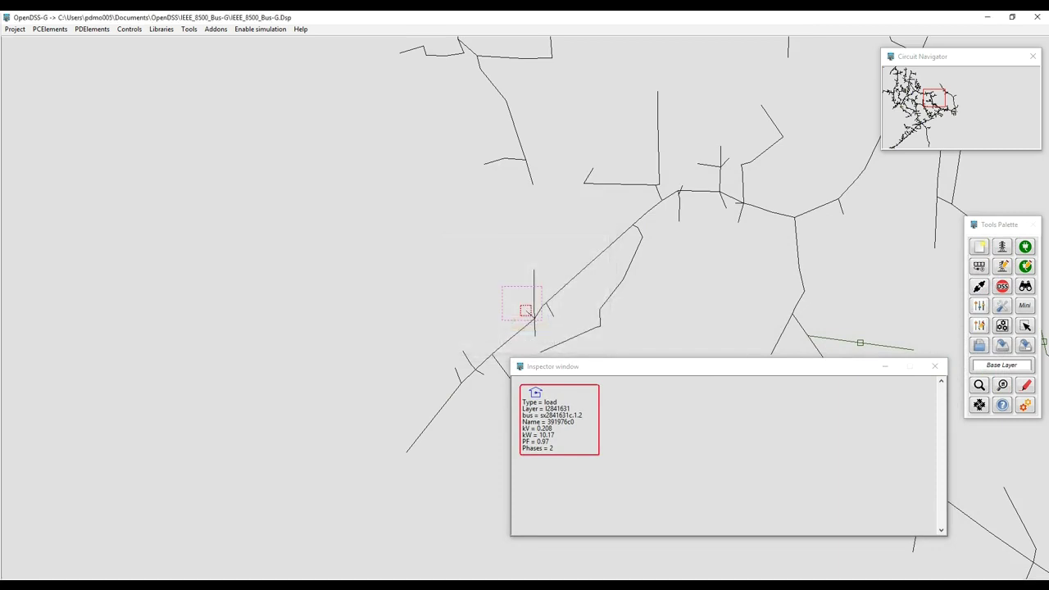
pyautogui.moveTo(526, 311); pyautogui.dragTo(535, 320)
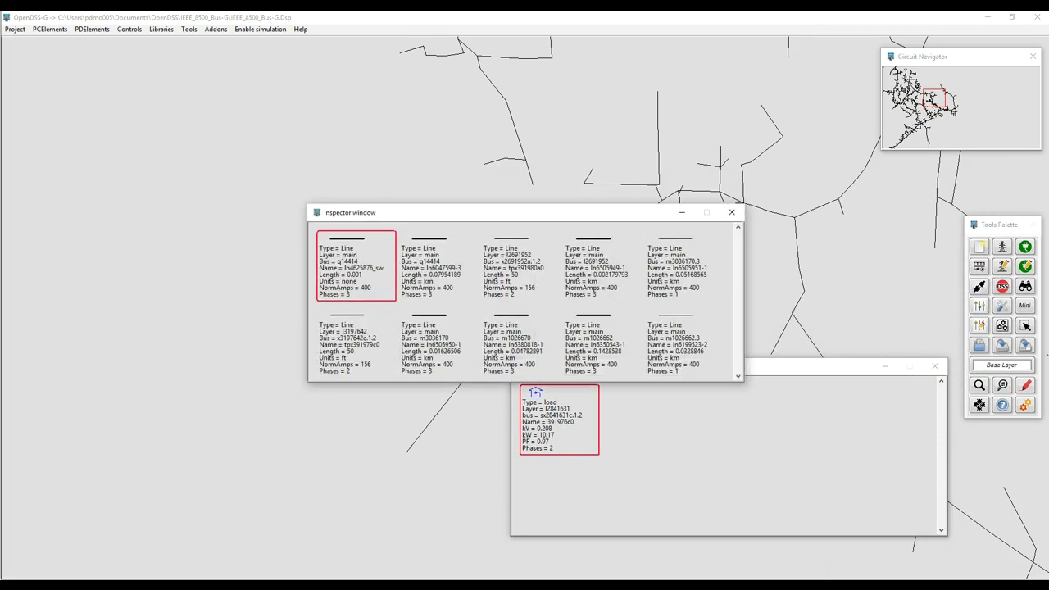
pyautogui.moveTo(527, 213); pyautogui.dragTo(850, 84)
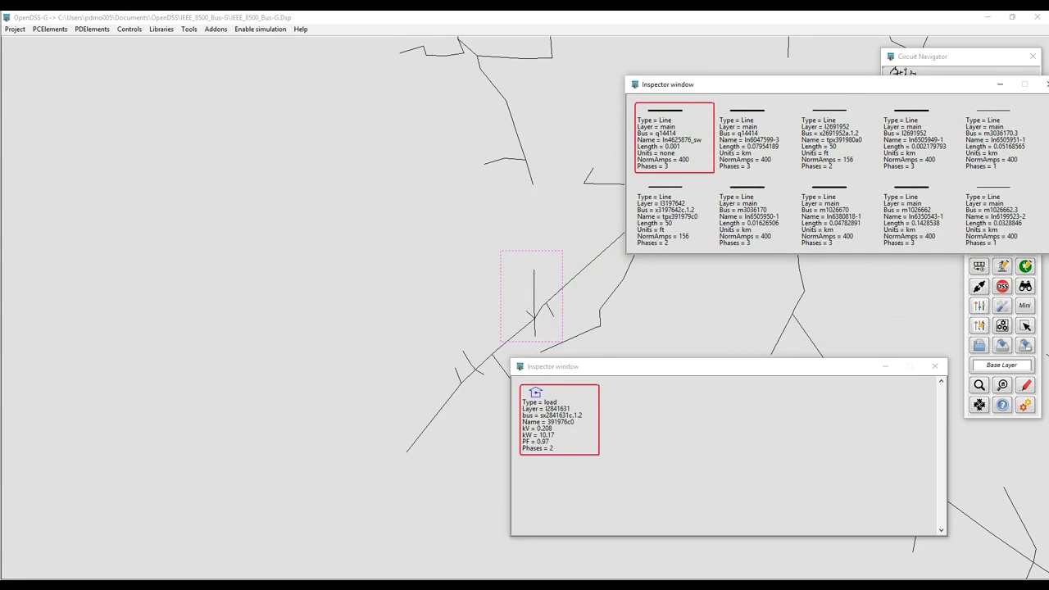
# Locate the inspected lines ln6047599-3 and ln6380818-1 on the circuit map
pyautogui.rightClick(673, 148)
pyautogui.click(702, 162)
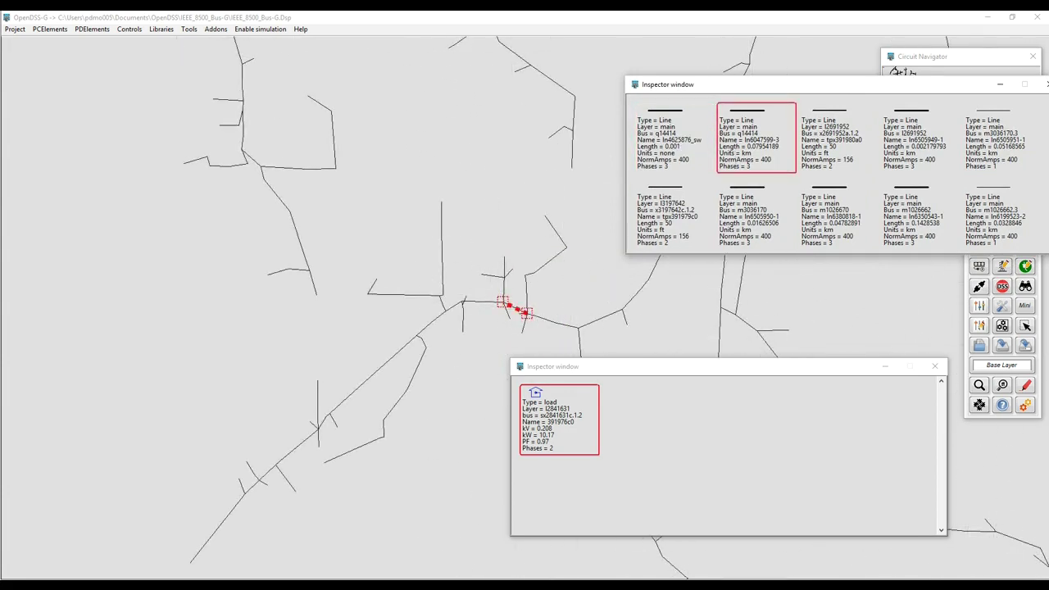
pyautogui.rightClick(837, 215)
pyautogui.click(865, 230)
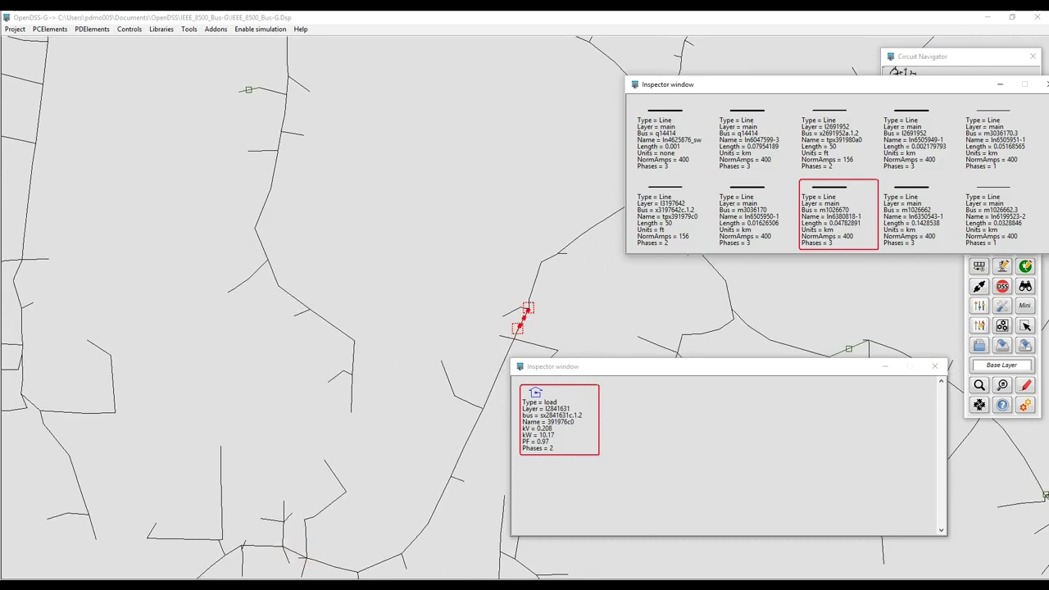
pyautogui.rightClick(642, 292)
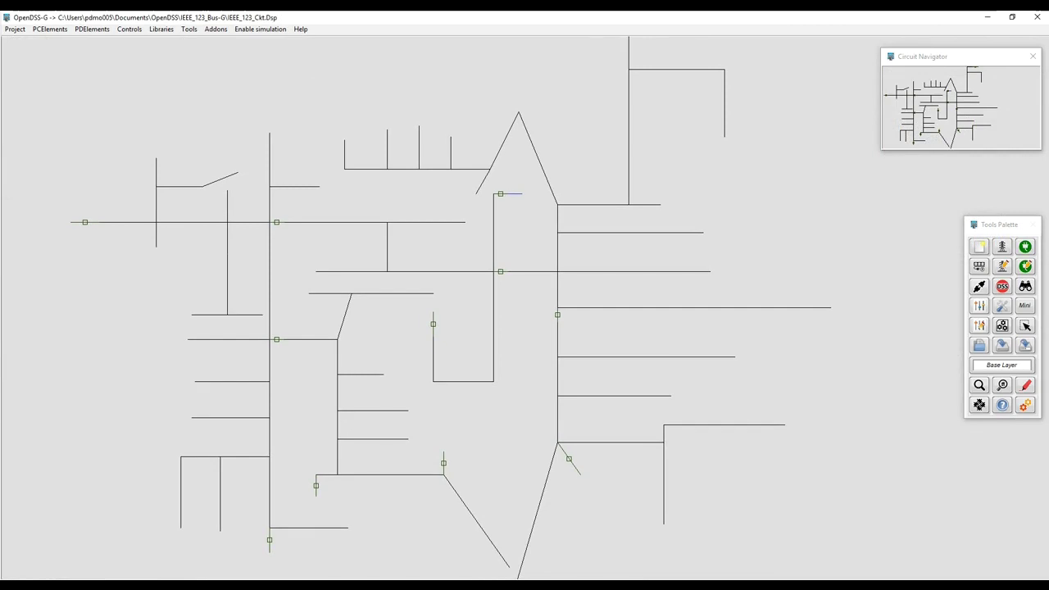
# Start flagging elements on the IEEE 123-bus circuit, selecting the source with a blue flag color
pyautogui.click(1025, 386)
pyautogui.click(990, 373)
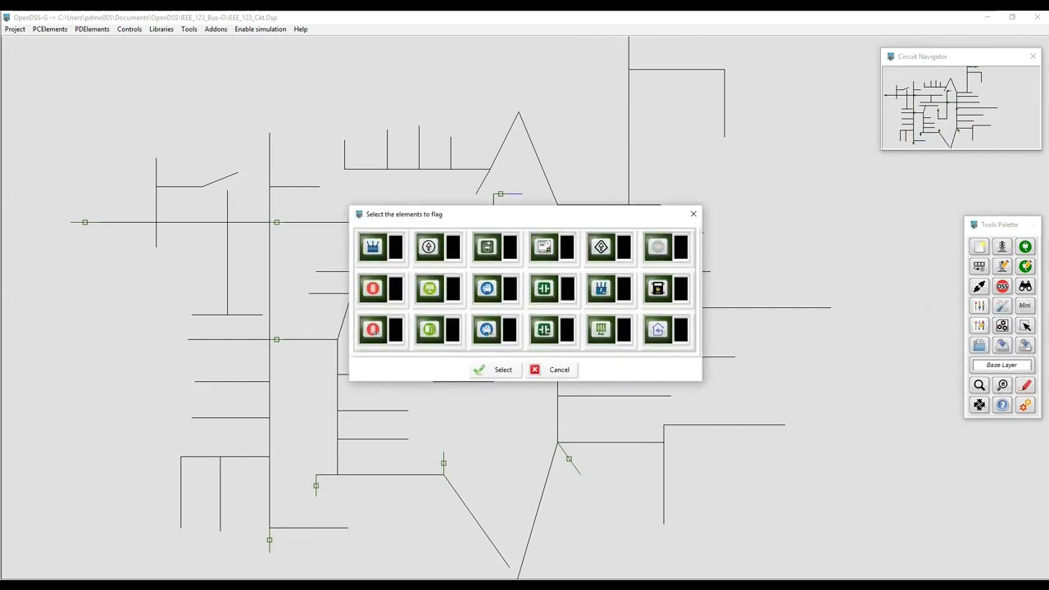
pyautogui.click(373, 247)
pyautogui.click(396, 248)
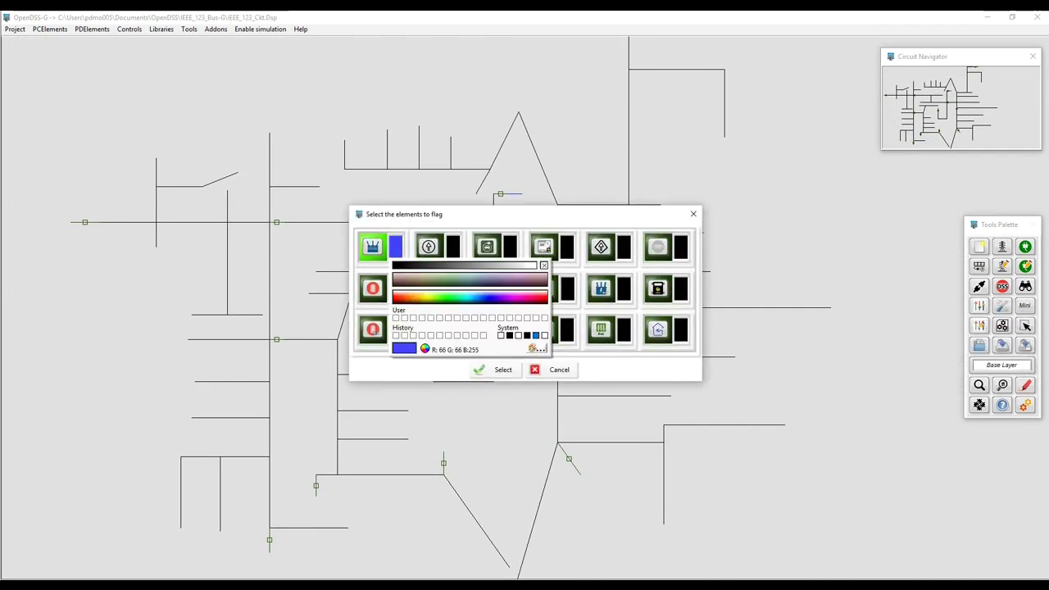
pyautogui.click(536, 336)
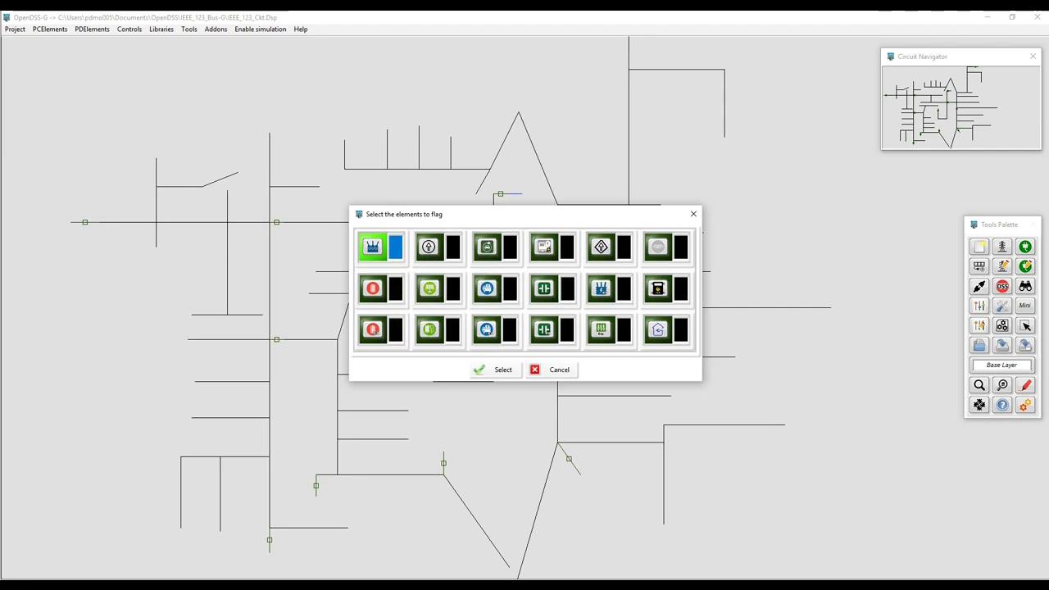
# Add loads in red and capacitors in brown to the flag selection and apply it to the map
pyautogui.click(658, 330)
pyautogui.click(682, 330)
pyautogui.click(685, 380)
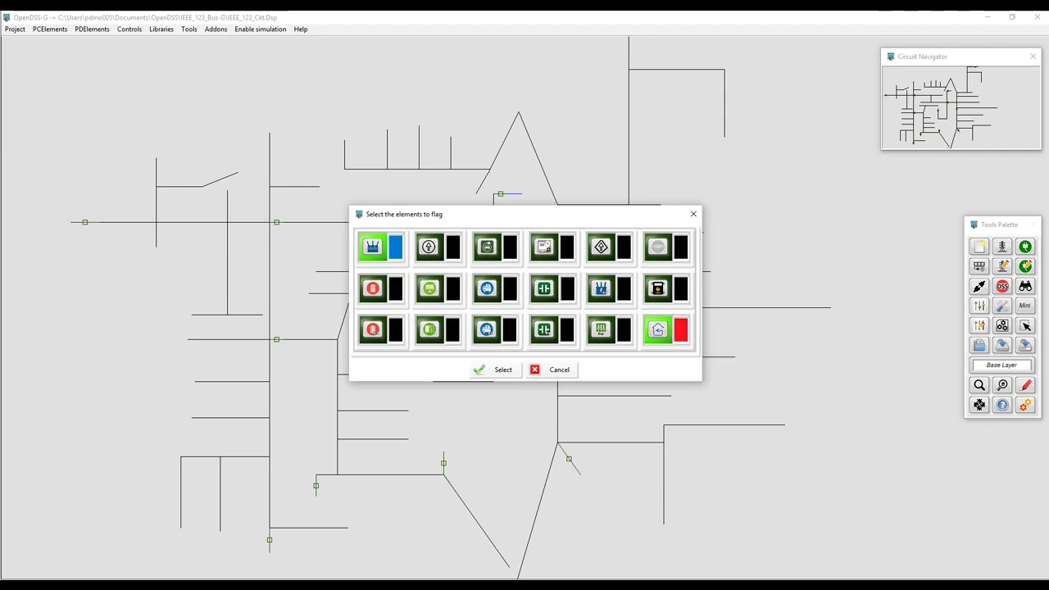
pyautogui.click(544, 288)
pyautogui.click(568, 288)
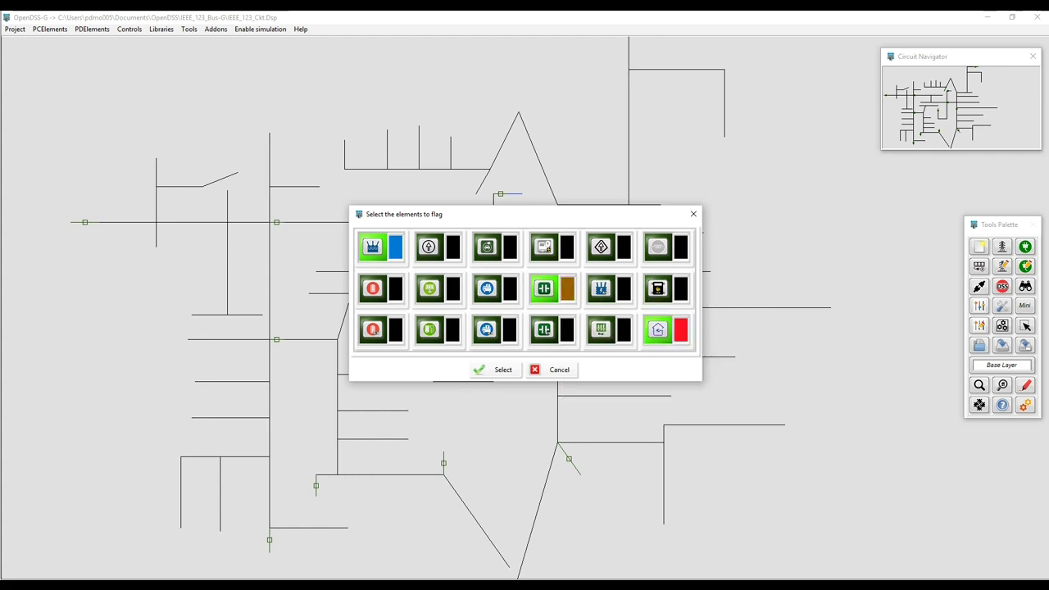
pyautogui.click(482, 370)
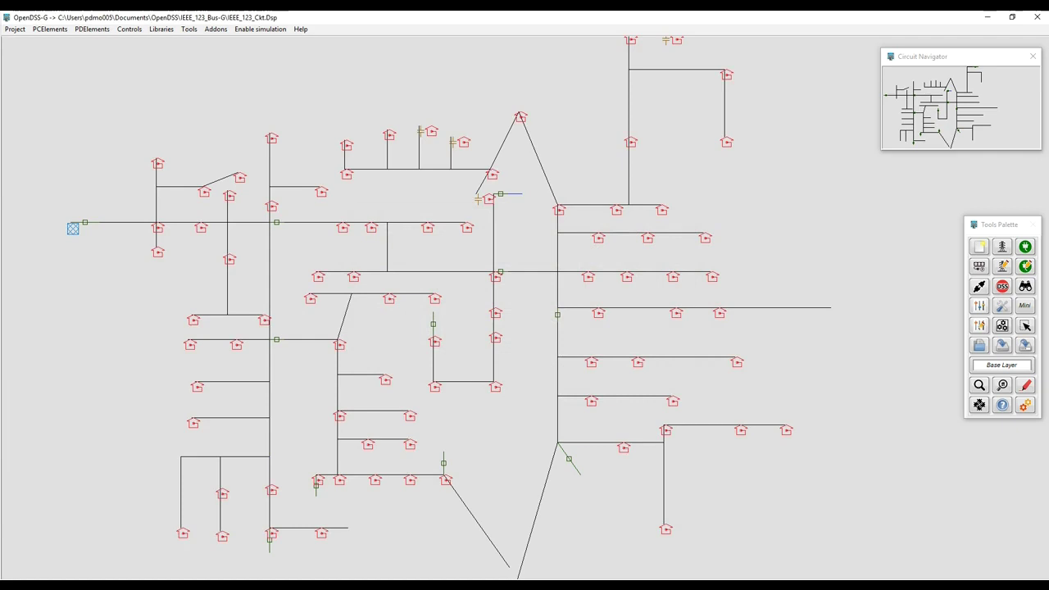
# Remove the load flags and flag the regulators in red on the circuit map
pyautogui.click(1026, 385)
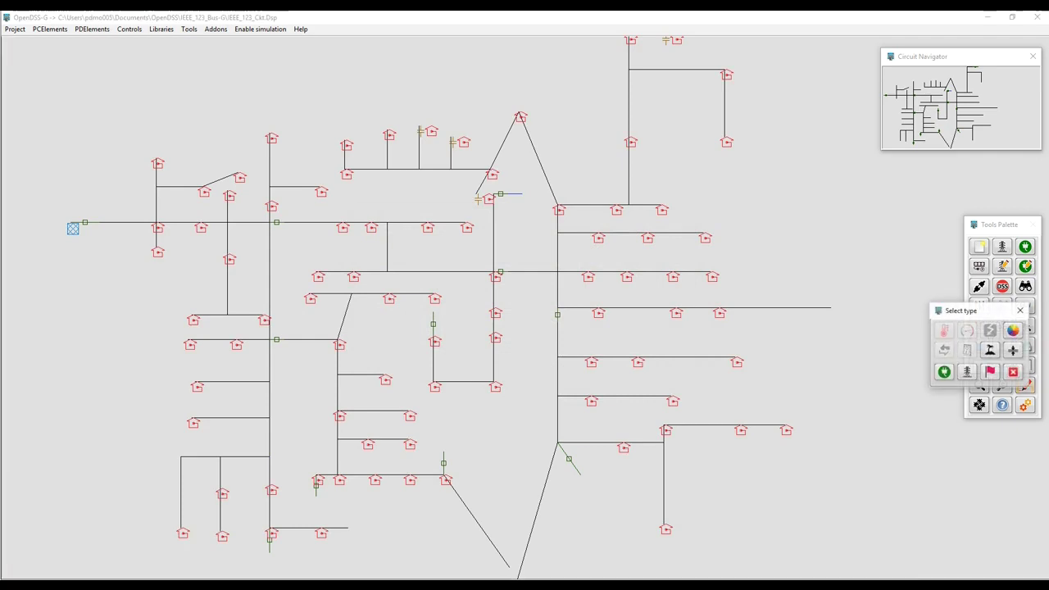
pyautogui.click(991, 372)
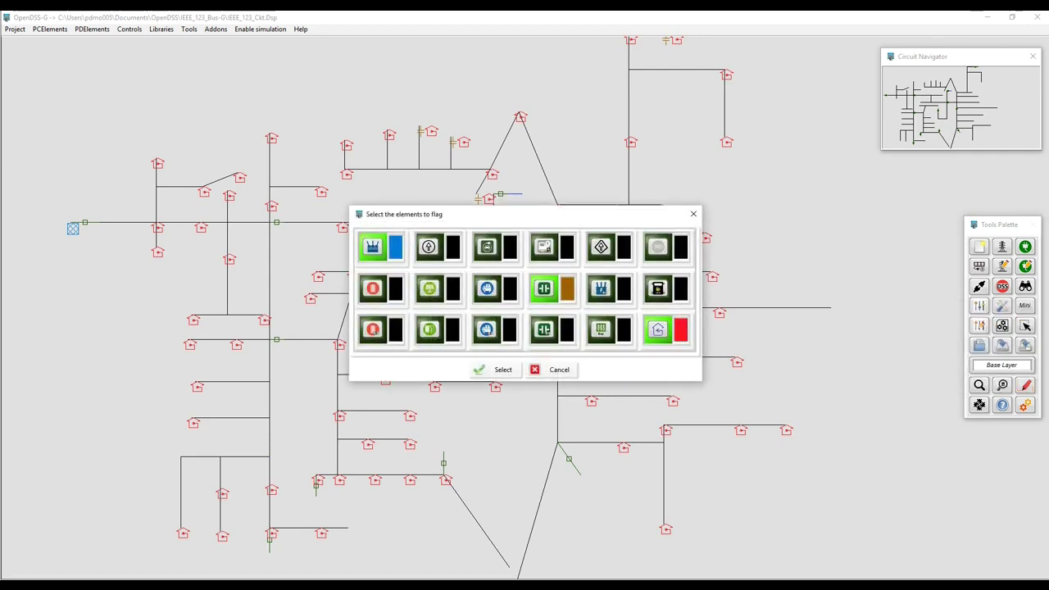
pyautogui.click(658, 329)
pyautogui.click(601, 289)
pyautogui.click(625, 289)
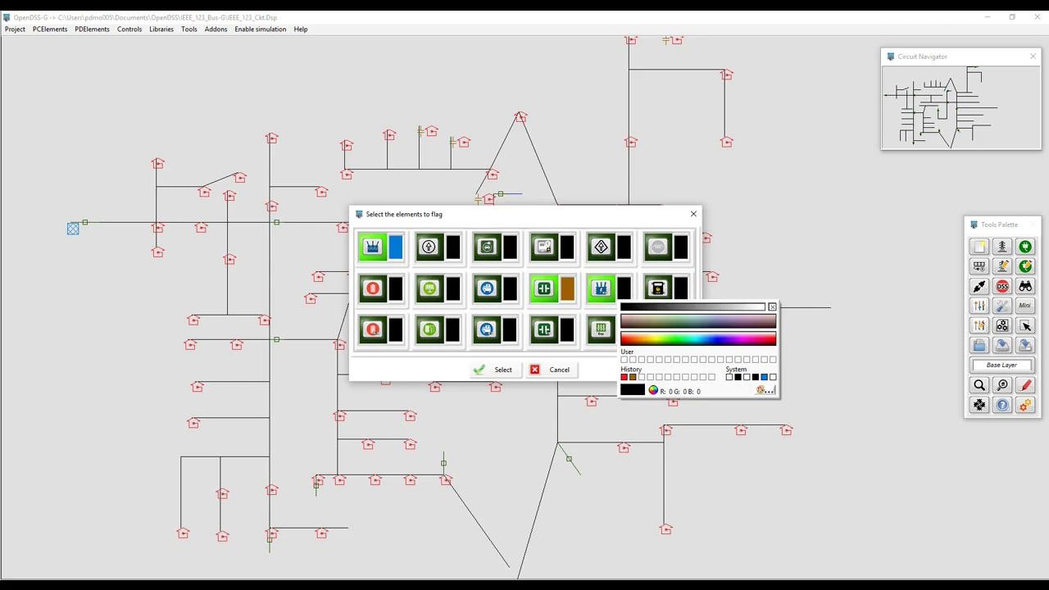
pyautogui.click(624, 377)
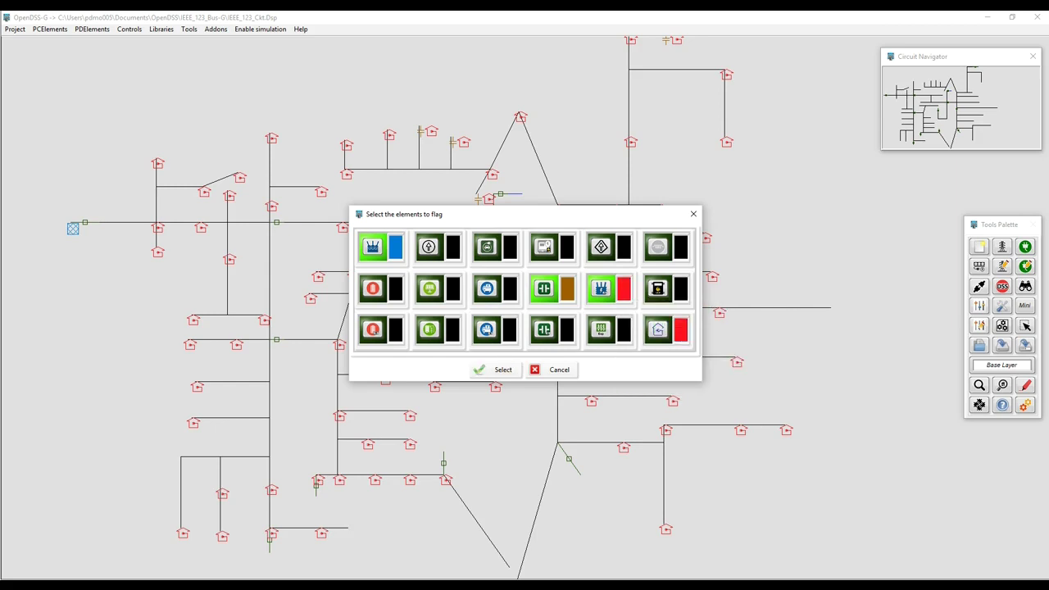
pyautogui.click(496, 370)
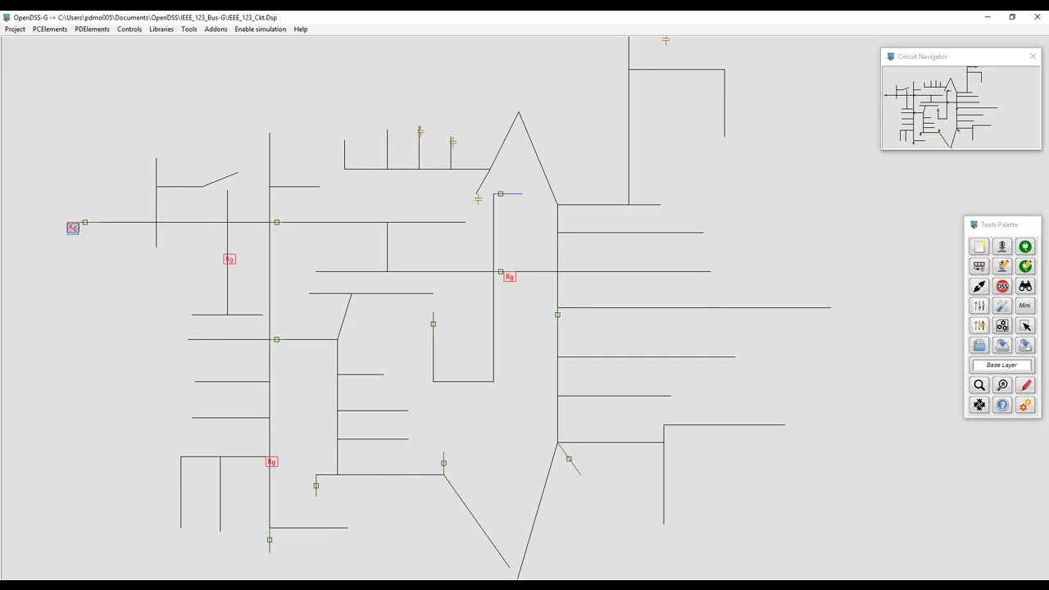
# Highlight the transformers on the circuit map and clear the highlighting
pyautogui.click(1025, 386)
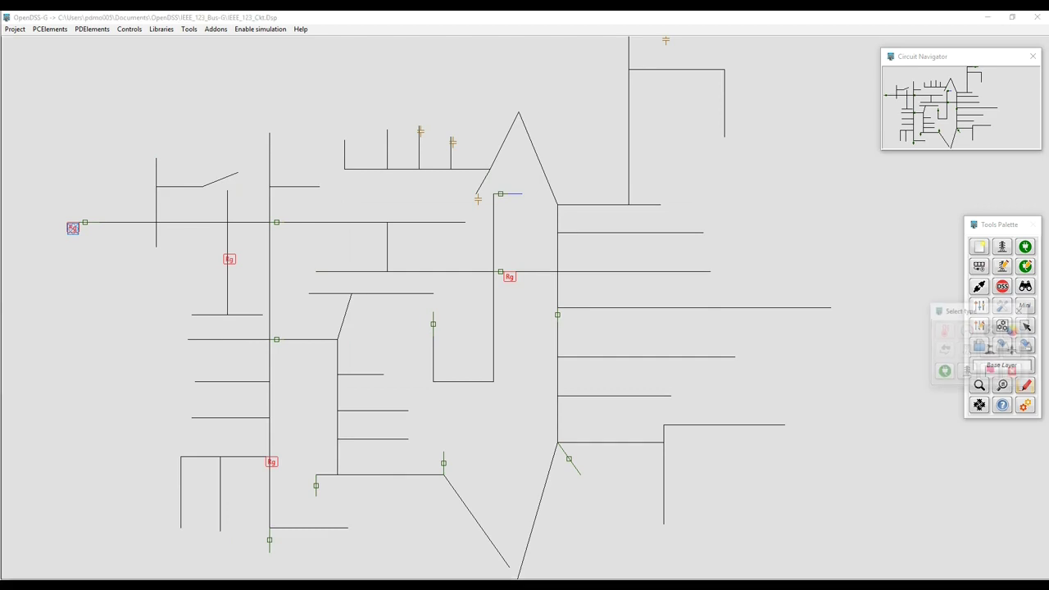
pyautogui.click(967, 373)
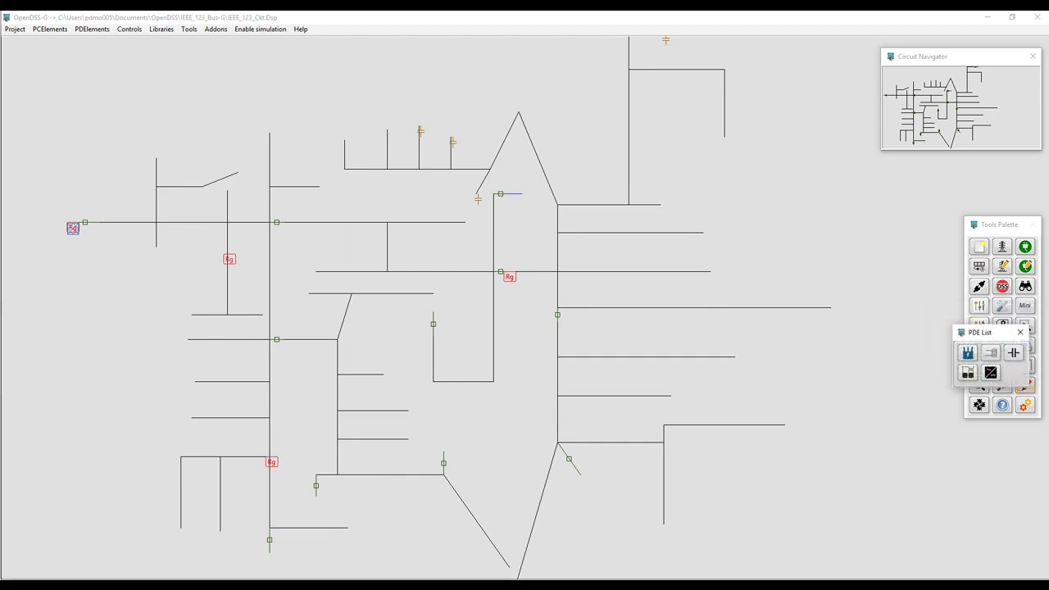
pyautogui.click(968, 353)
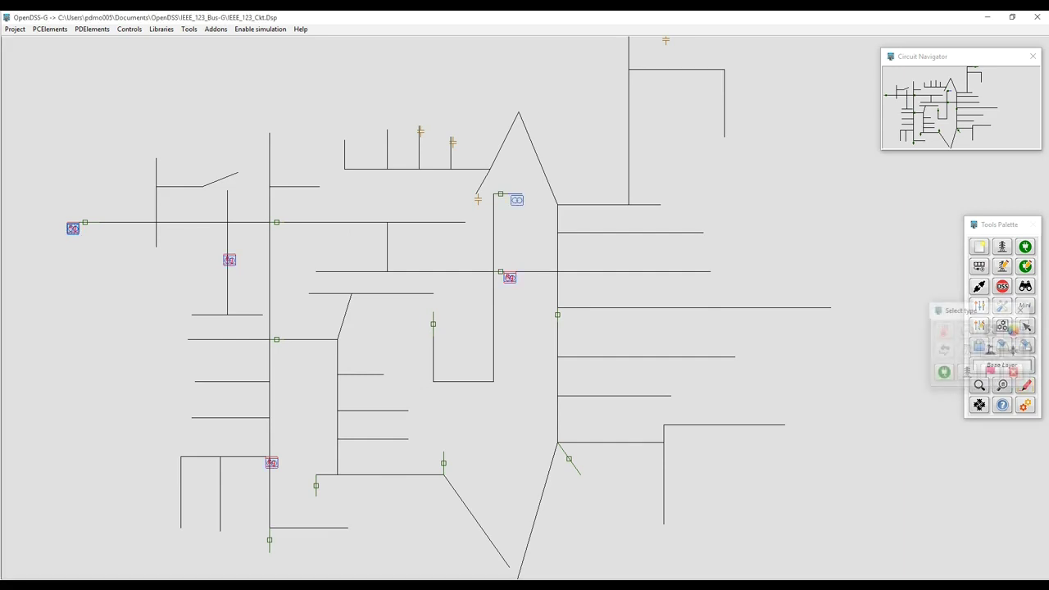
pyautogui.moveTo(927, 365); pyautogui.dragTo(891, 364)
pyautogui.click(1025, 385)
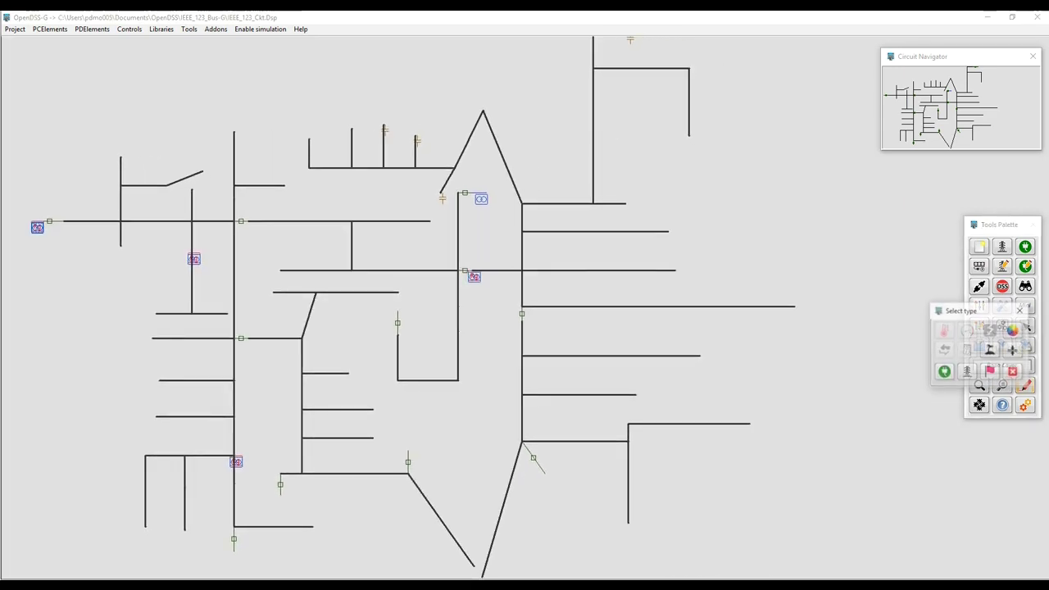
pyautogui.click(1014, 372)
# Enable simulation for the circuit and move the meter_l116_4 window off the middle of the map
pyautogui.click(260, 30)
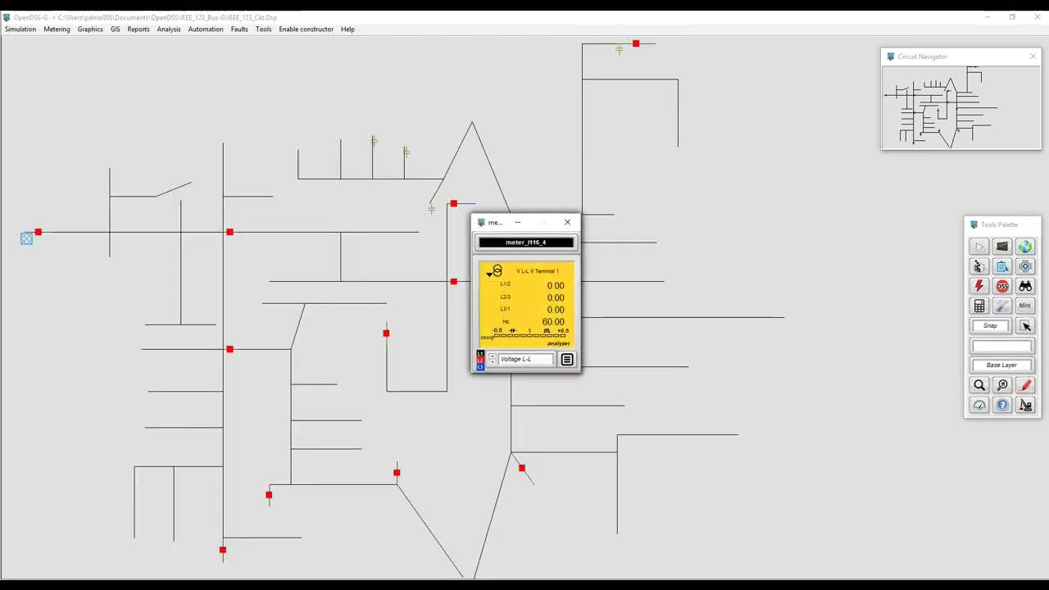
pyautogui.moveTo(494, 229); pyautogui.dragTo(711, 48)
# Review the command groups available in simulation mode and the circuit map's display options
pyautogui.press('alt')
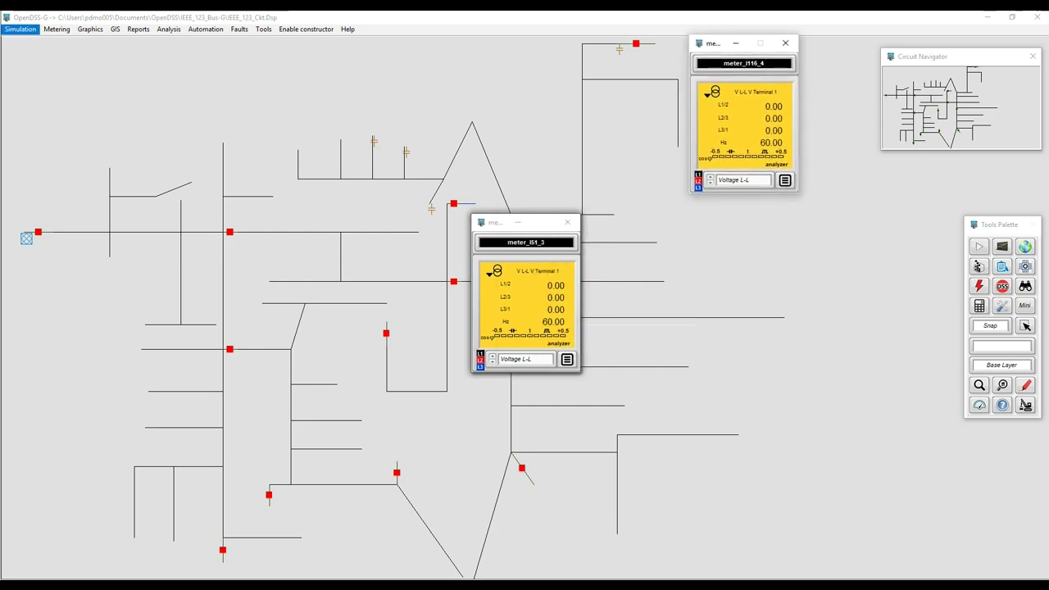
pyautogui.press('Right')
pyautogui.press('Right')
pyautogui.press('Right')
pyautogui.press('Right')
pyautogui.press('Right')
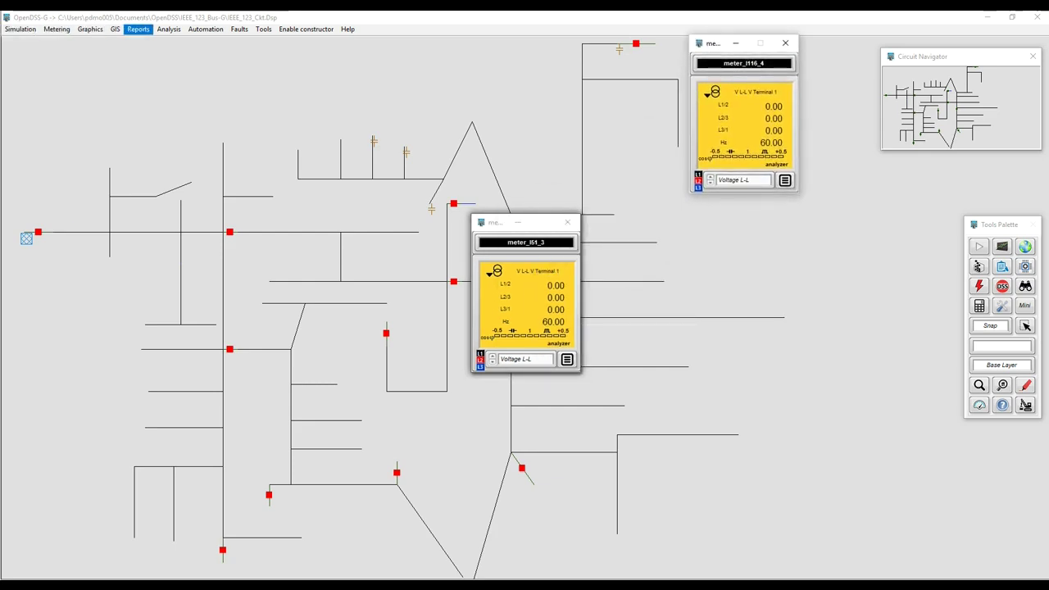
pyautogui.press('Right')
pyautogui.press('Right')
pyautogui.press('Right')
pyautogui.press('Right')
pyautogui.press('Escape')
pyautogui.rightClick(835, 275)
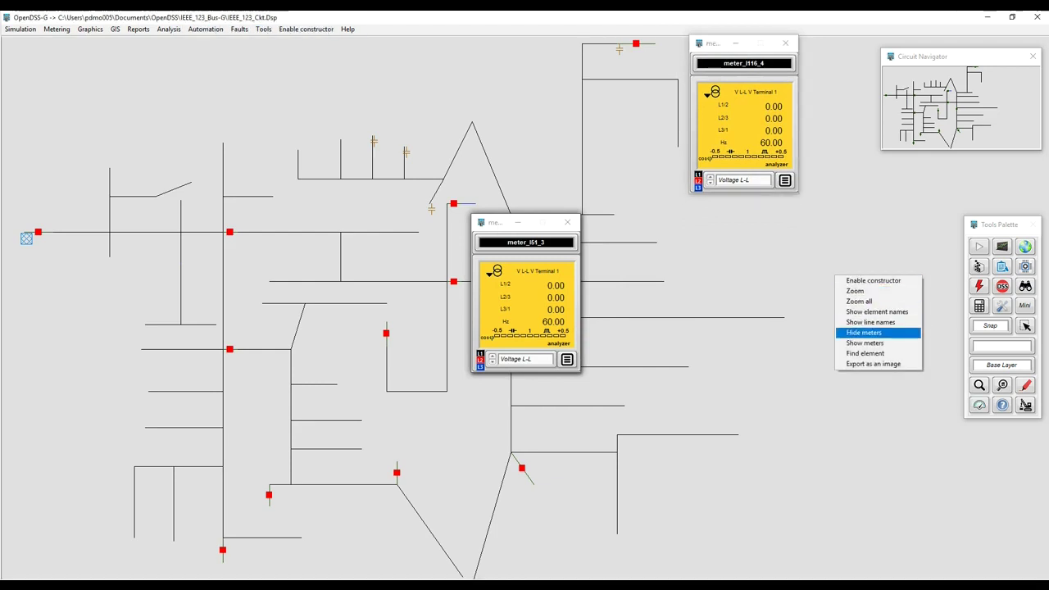
pyautogui.press('Escape')
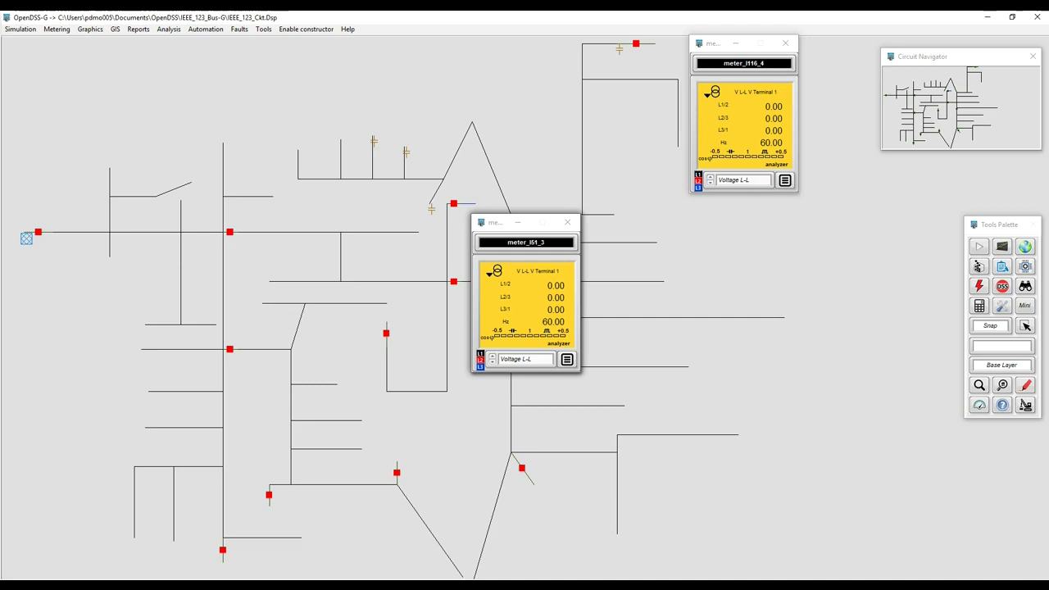
# Place the meter_l116_4 window above the circuit's source area and line up the other meters in a row beside it
pyautogui.moveTo(715, 43); pyautogui.dragTo(93, 45)
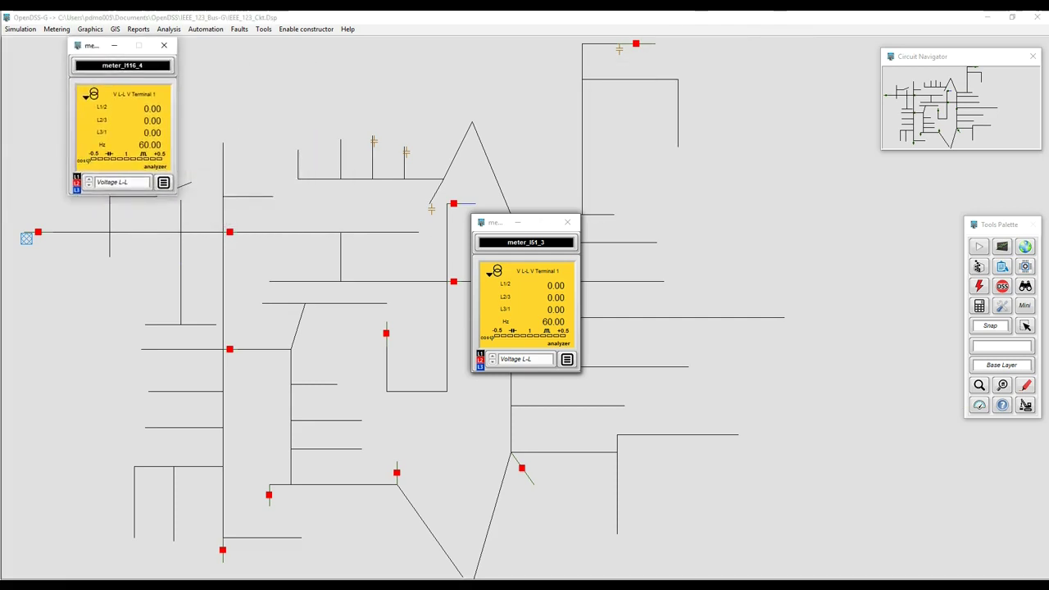
pyautogui.click(164, 182)
pyautogui.click(149, 149)
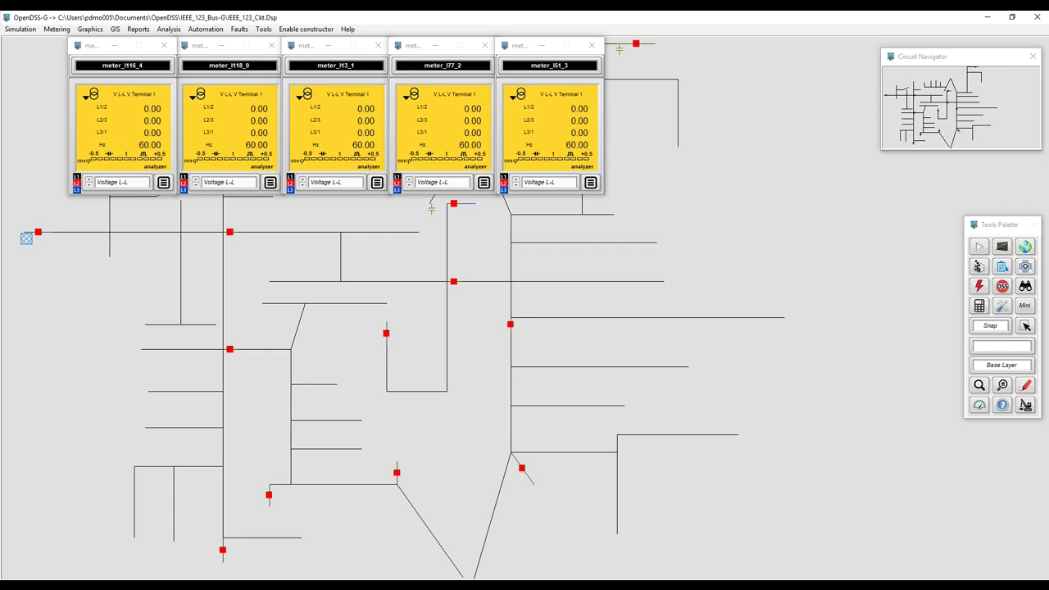
# Reduce the row of meter windows to meter_l116_4 and clear it from the circuit map
pyautogui.click(163, 182)
pyautogui.click(127, 149)
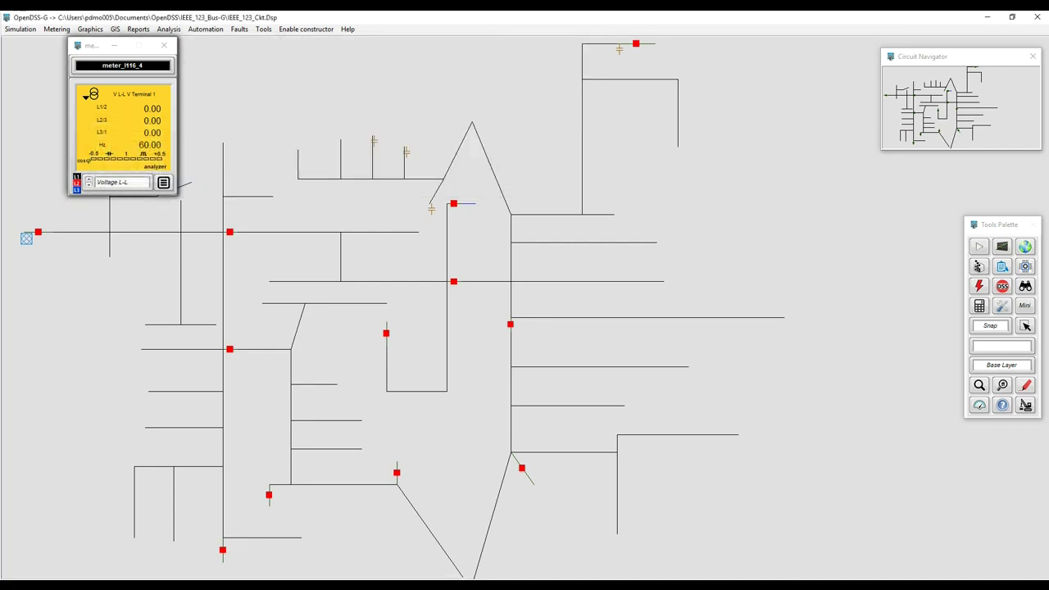
pyautogui.click(980, 405)
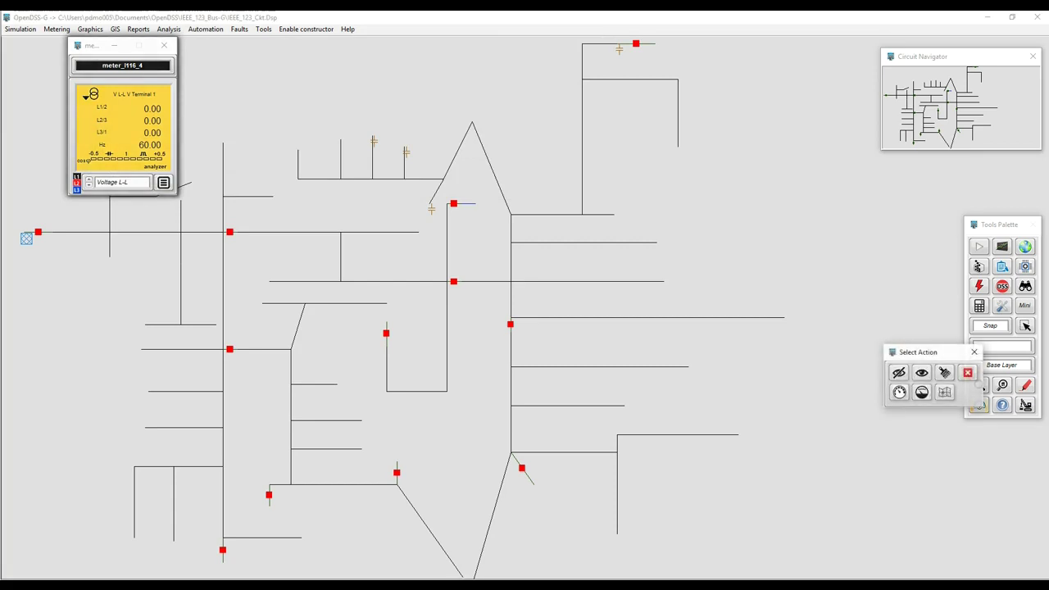
pyautogui.click(967, 373)
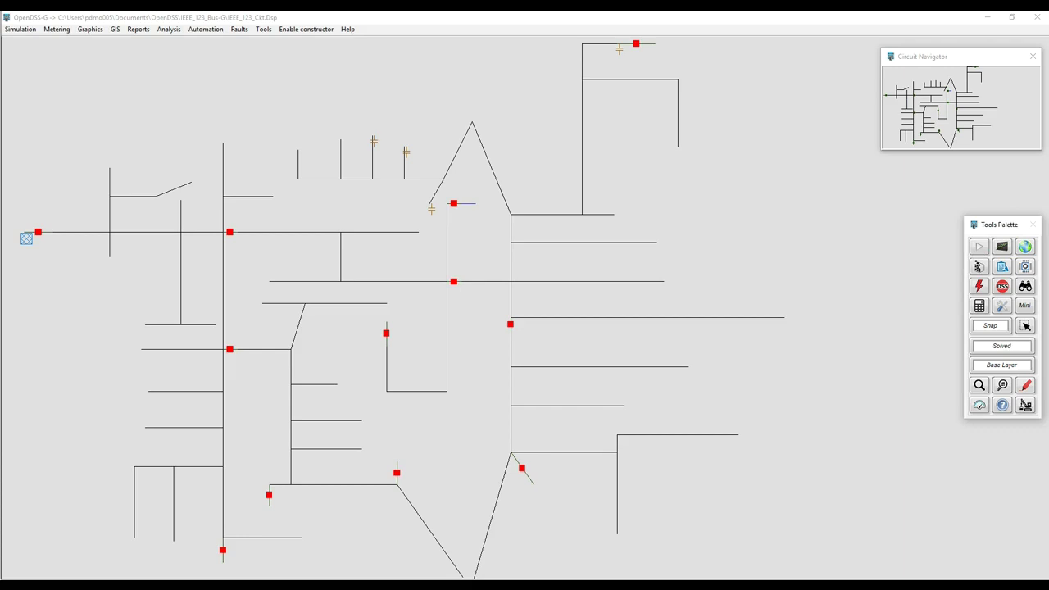
# Colour the circuit map by voltage and place its colour scale below the Circuit Navigator
pyautogui.click(1026, 385)
pyautogui.click(991, 332)
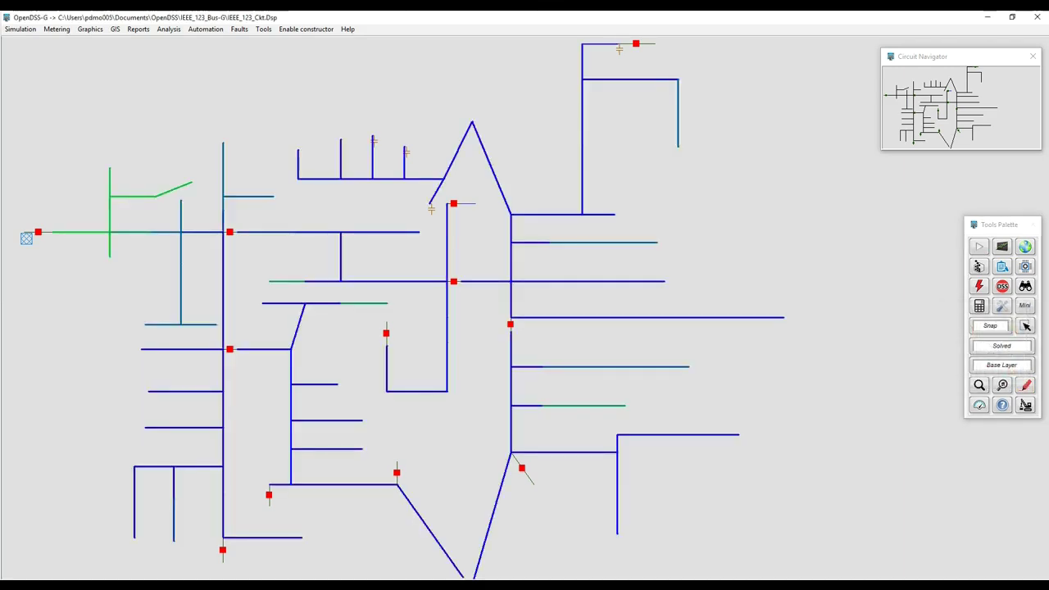
pyautogui.click(1027, 385)
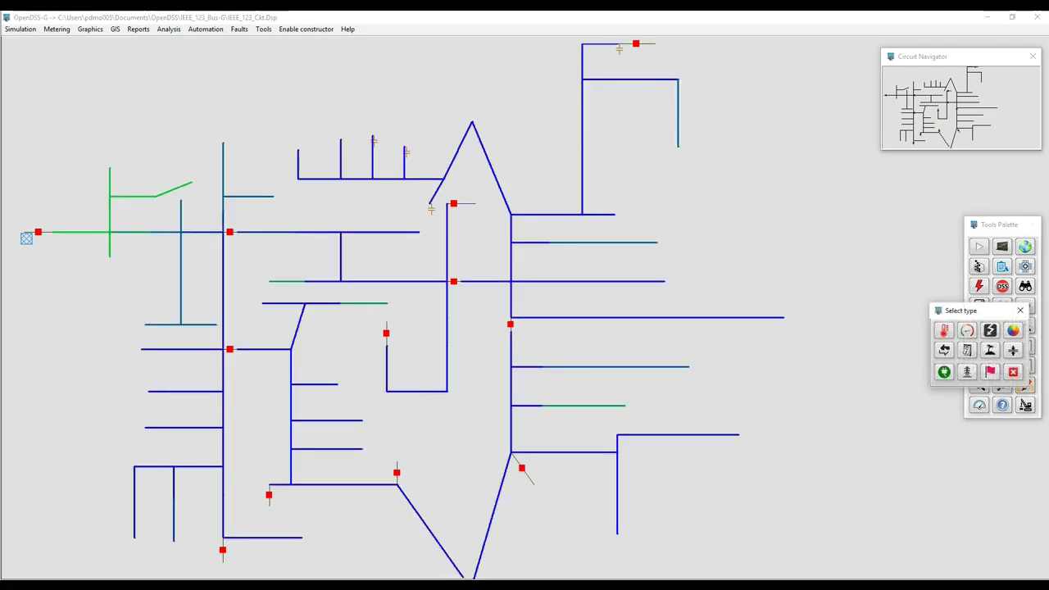
pyautogui.click(1013, 331)
pyautogui.moveTo(519, 249); pyautogui.dragTo(835, 189)
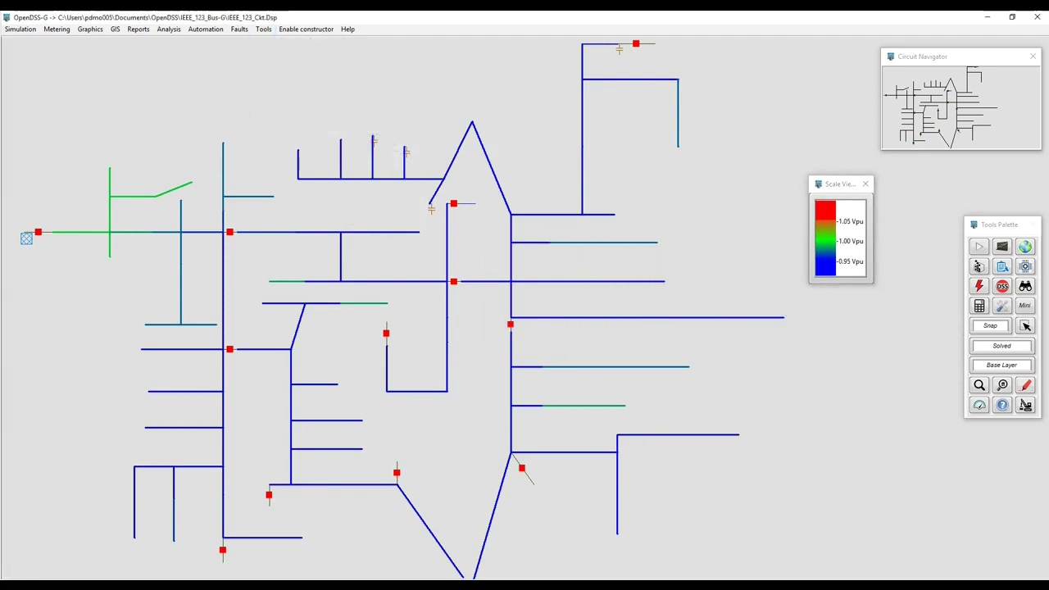
# Set the simulation mode to Daily and close the simulation configuration
pyautogui.click(1003, 306)
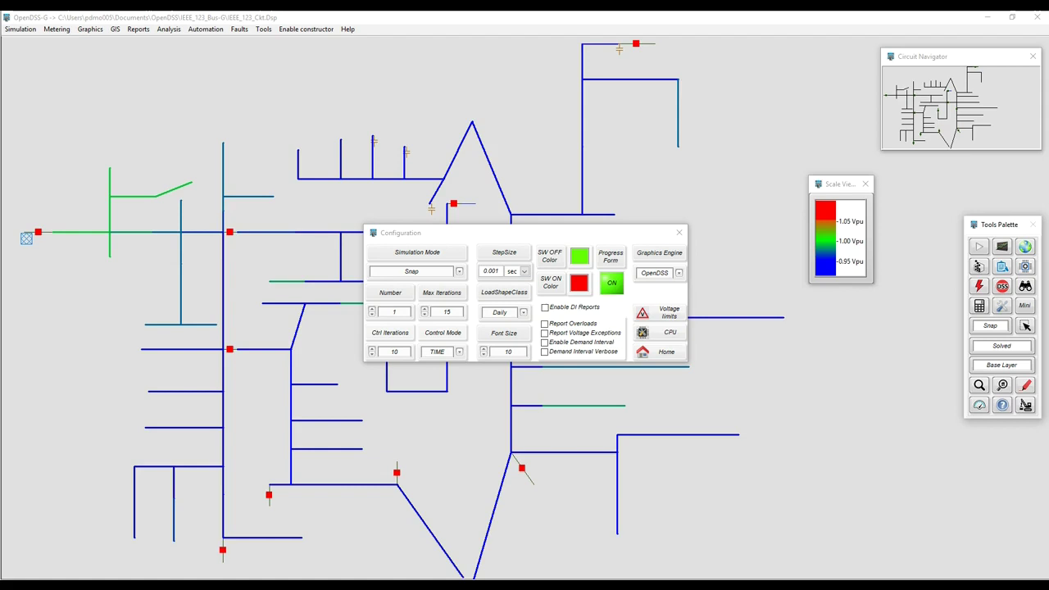
pyautogui.click(459, 272)
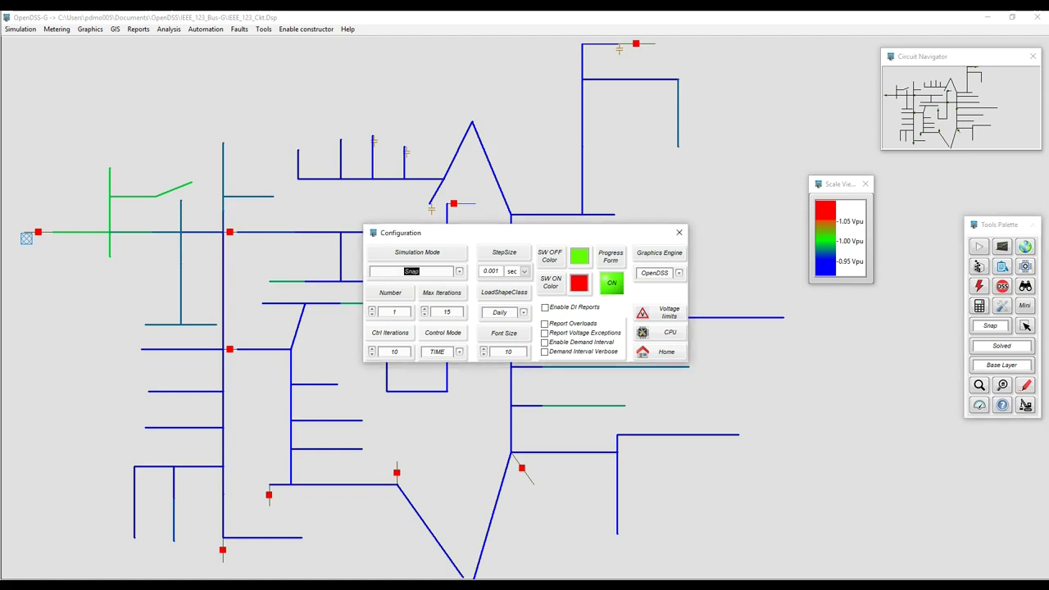
pyautogui.write('Daily')
pyautogui.press('Return')
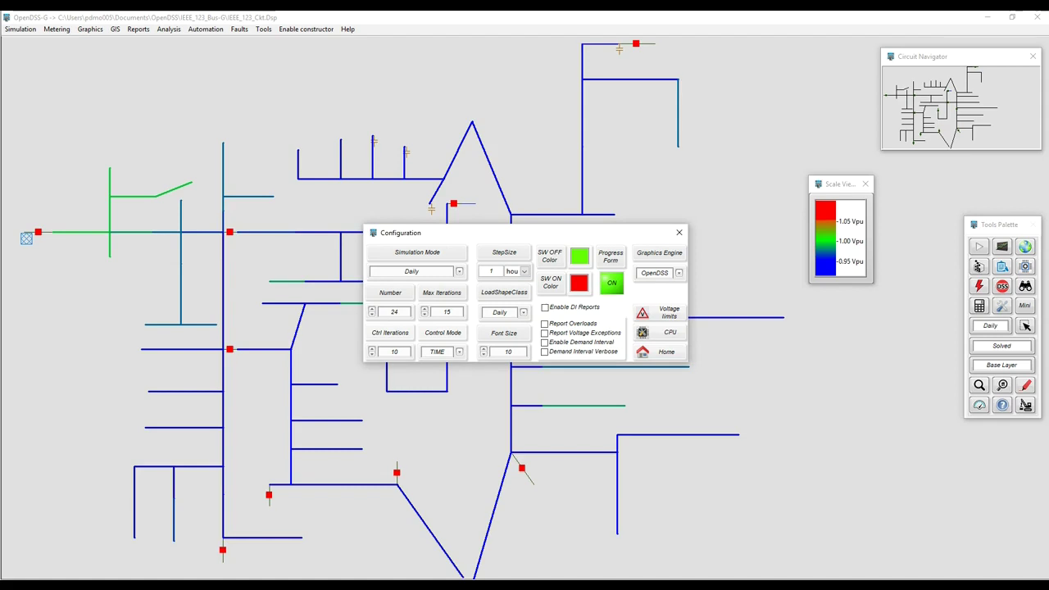
pyautogui.click(661, 352)
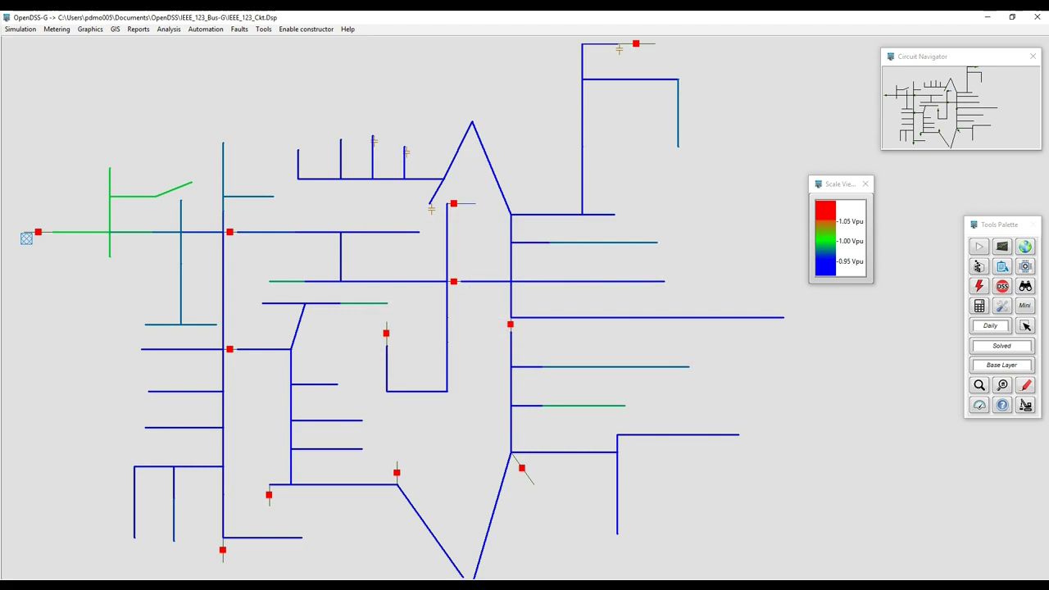
# Recolour the circuit map by voltage for the daily simulation and bring back the meter windows
pyautogui.click(1025, 386)
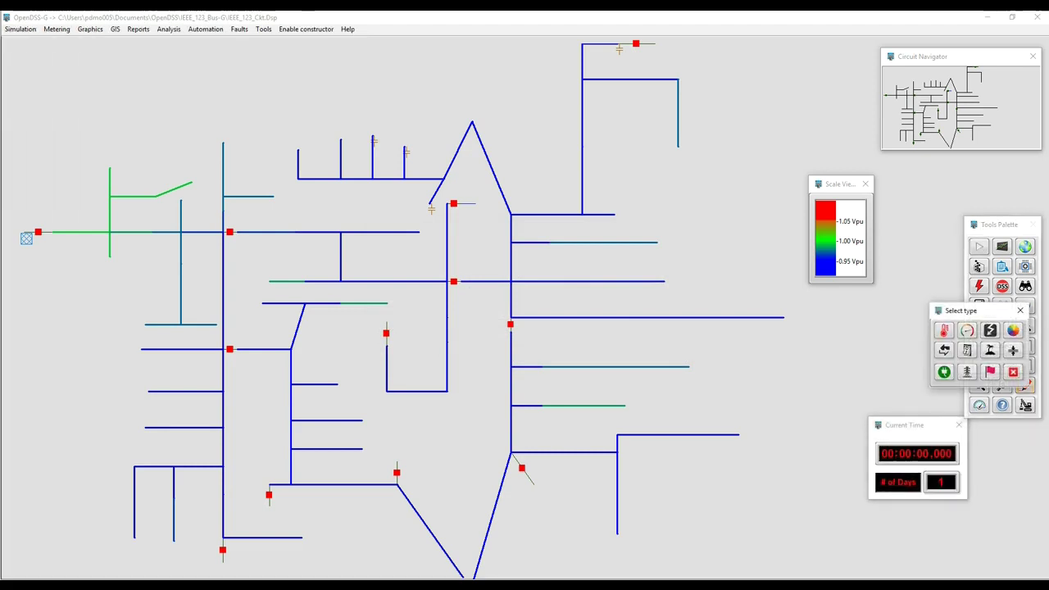
pyautogui.click(945, 331)
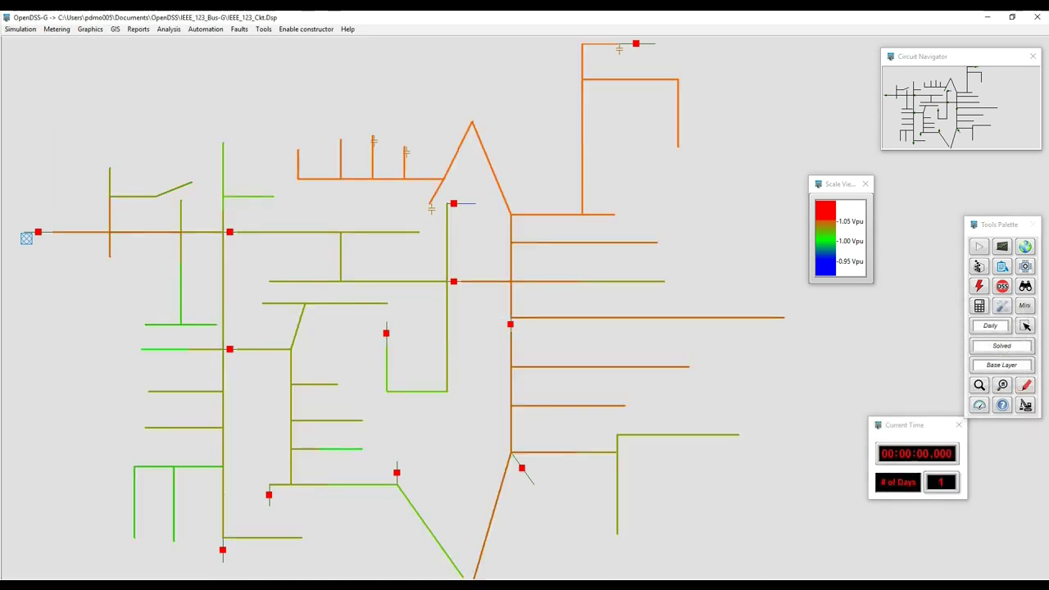
pyautogui.click(980, 405)
pyautogui.click(945, 373)
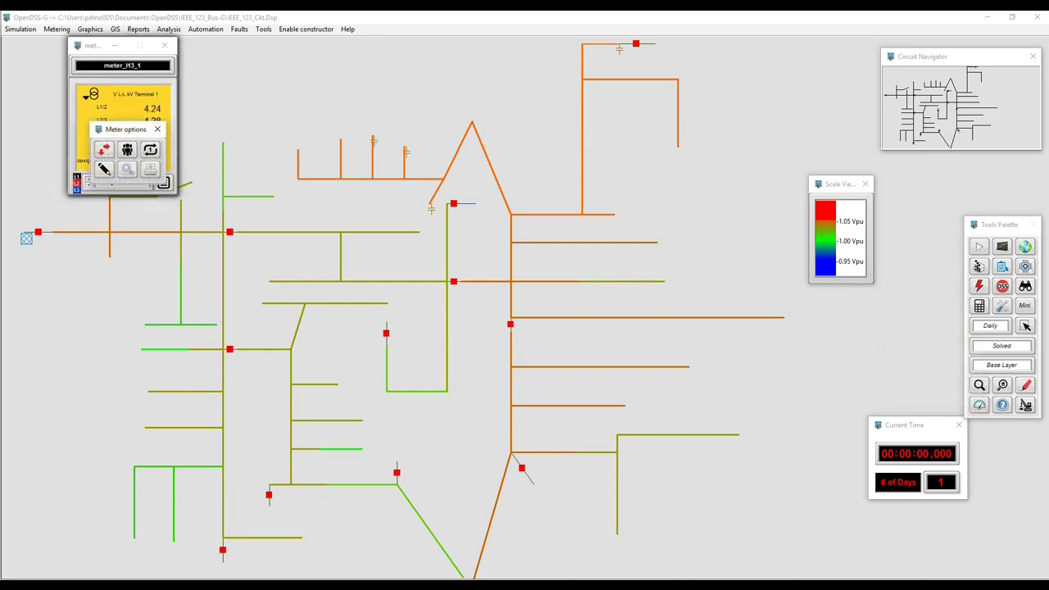
# View the L-N voltage phasors in meter_l13_1, switch it to Voltages L-N /samples, and start its sample axis at 0
pyautogui.click(123, 183)
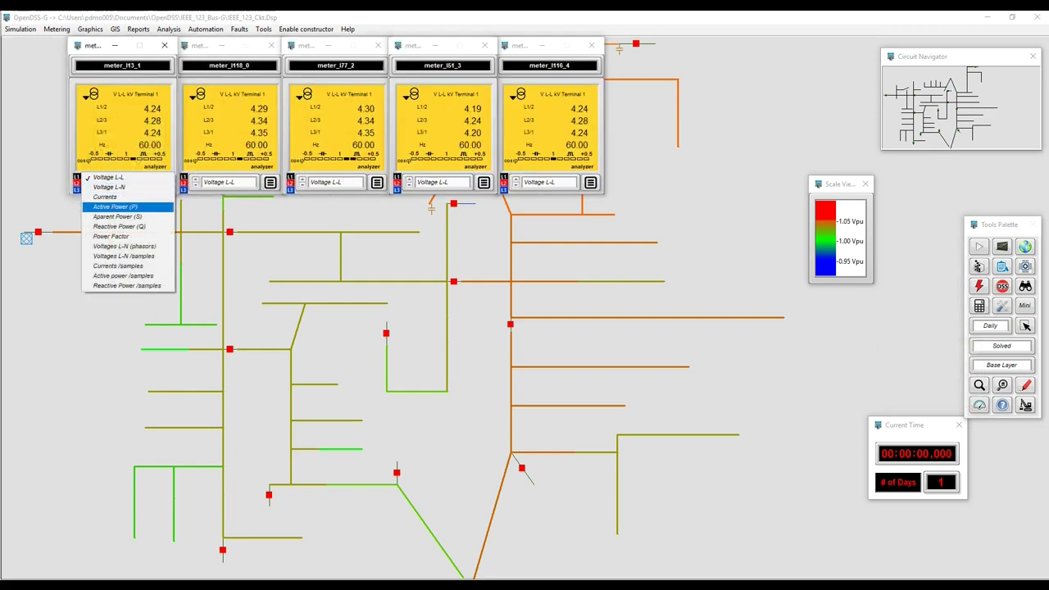
pyautogui.click(124, 246)
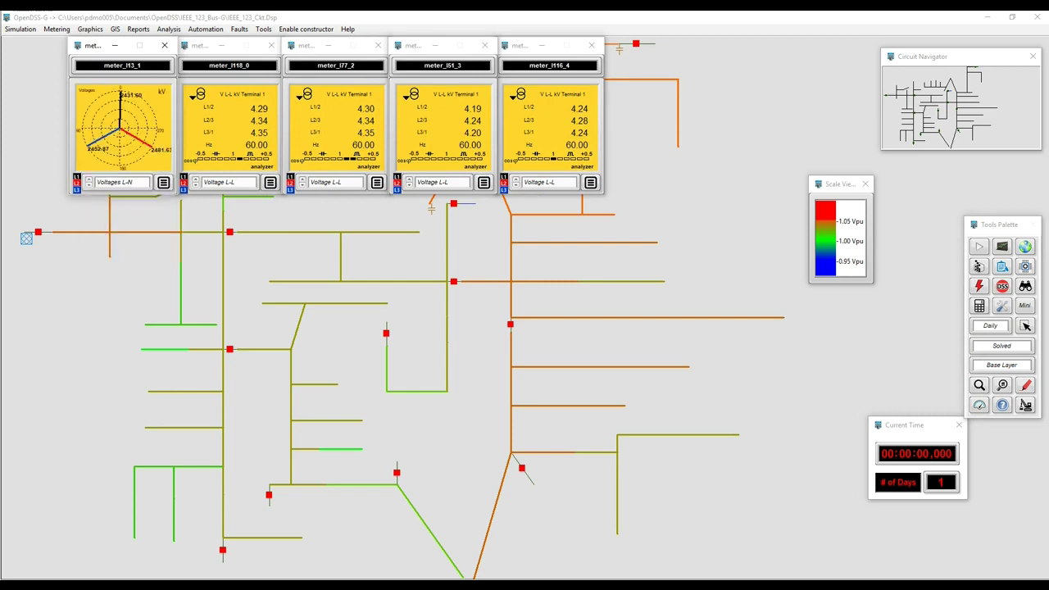
pyautogui.click(123, 182)
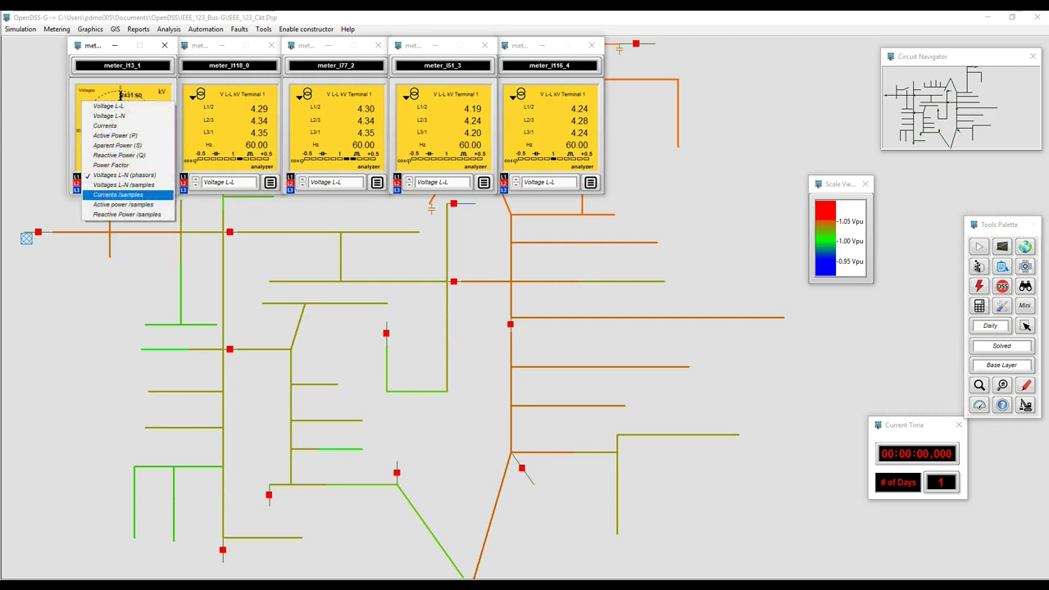
pyautogui.click(123, 185)
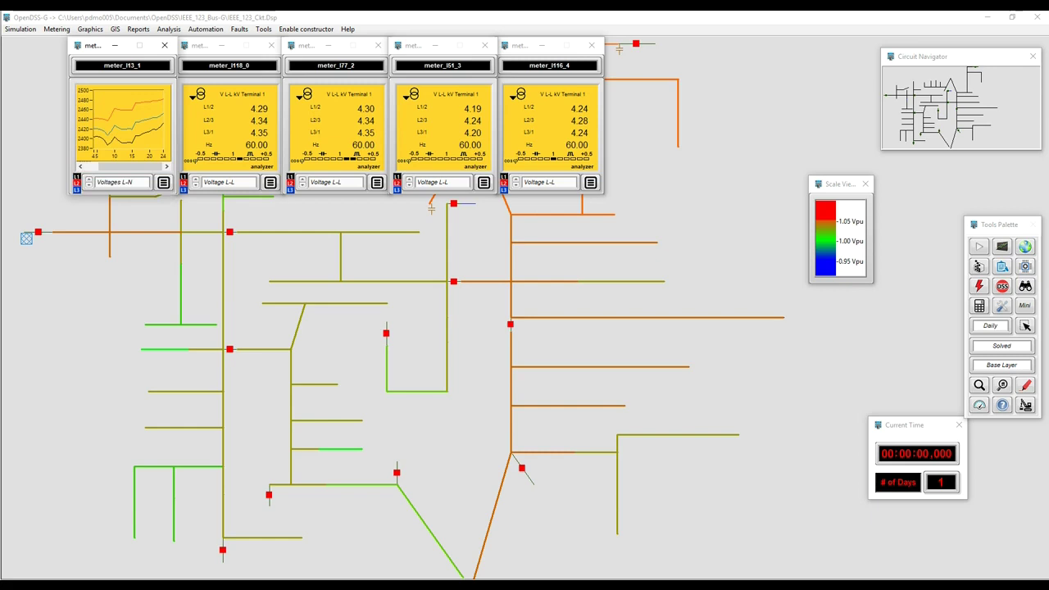
pyautogui.write('0')
pyautogui.press('Return')
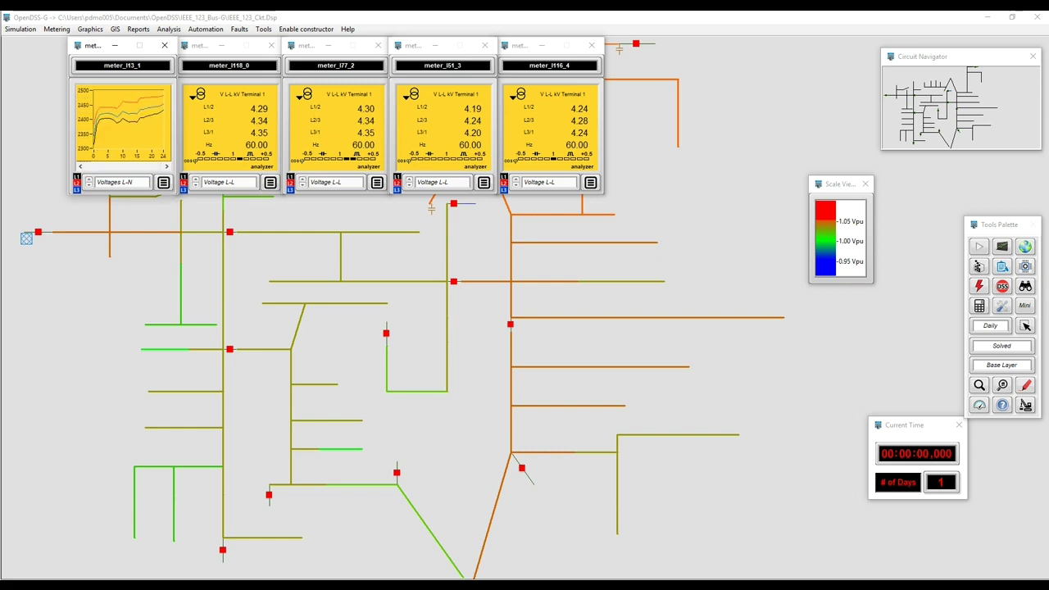
# Apply meter_l13_1's L-N voltage samples display to all the other meters and hide the meter windows
pyautogui.click(164, 183)
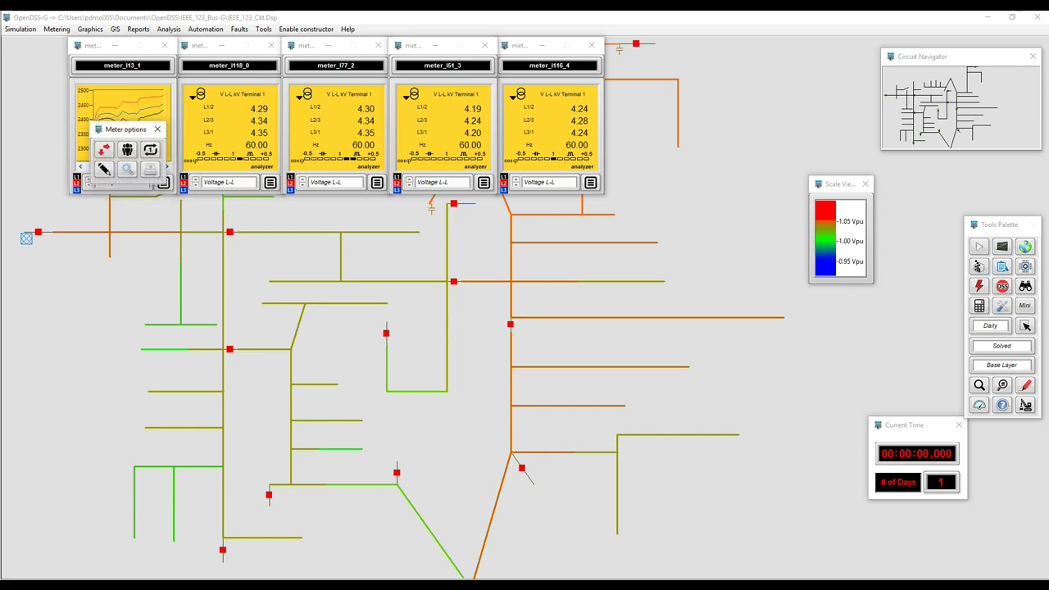
pyautogui.click(127, 150)
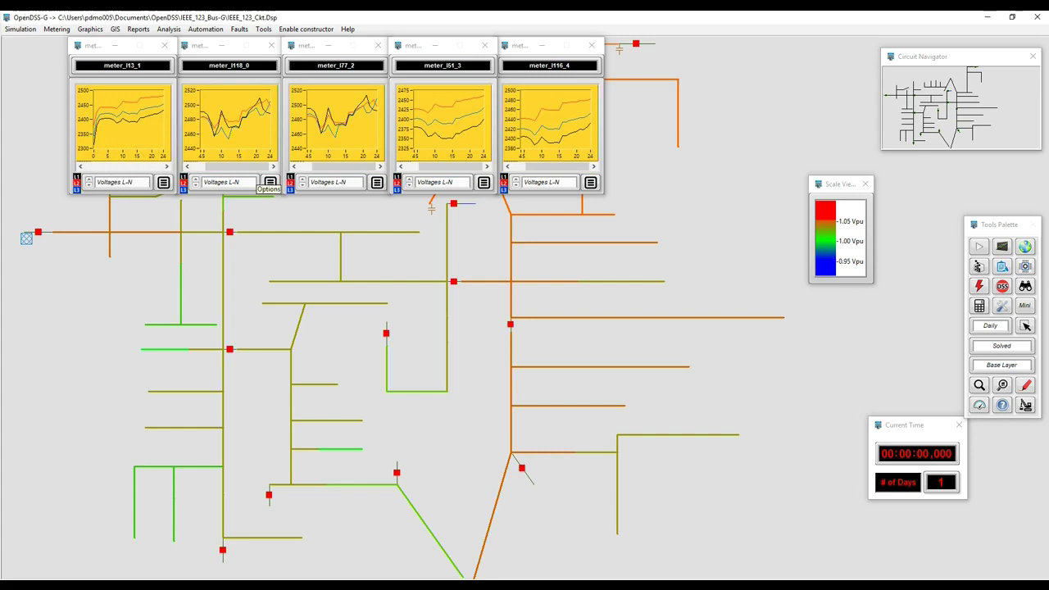
pyautogui.rightClick(722, 275)
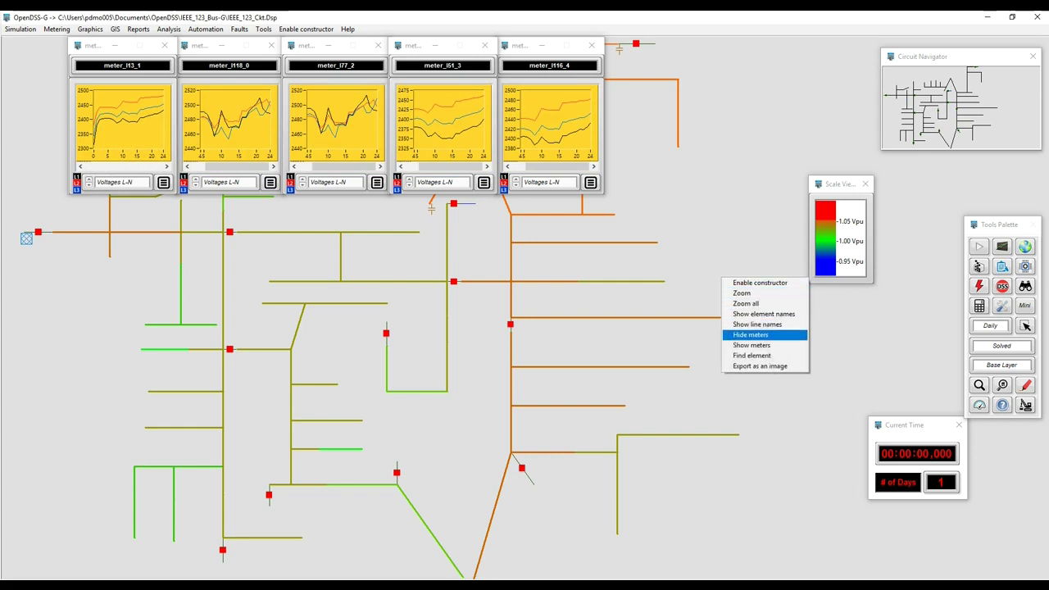
pyautogui.click(751, 335)
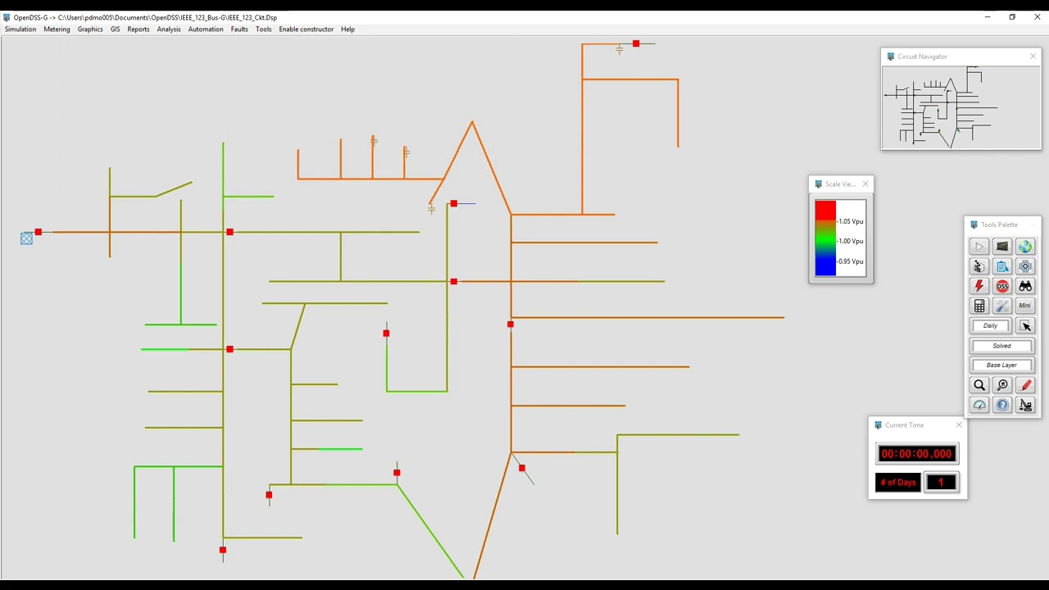
# Open the switch on the main feeder at the upper-left junction, update the simulation display, and hide the meter windows
pyautogui.click(230, 232)
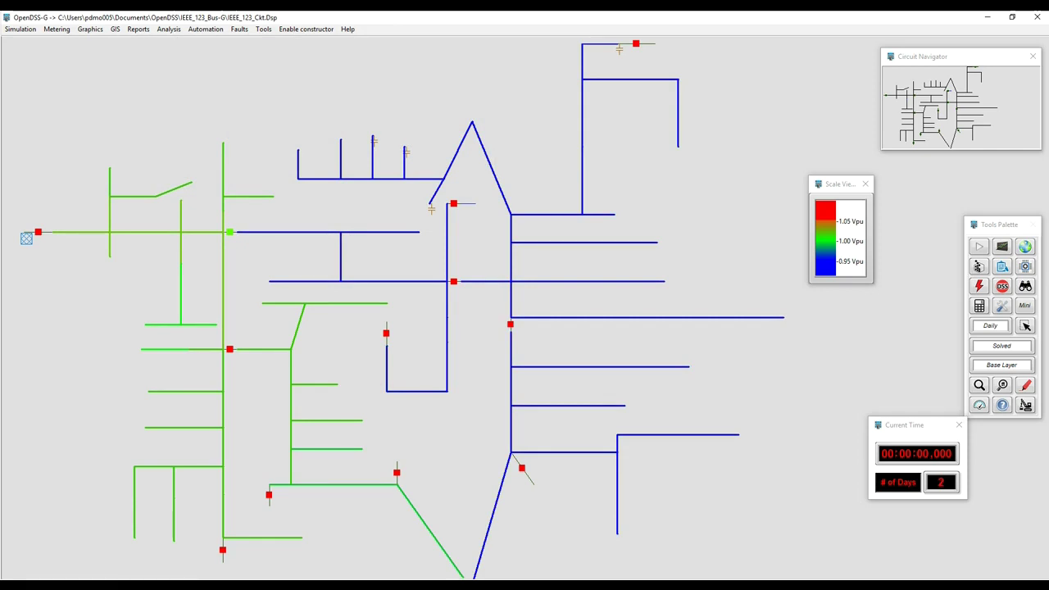
pyautogui.click(1026, 386)
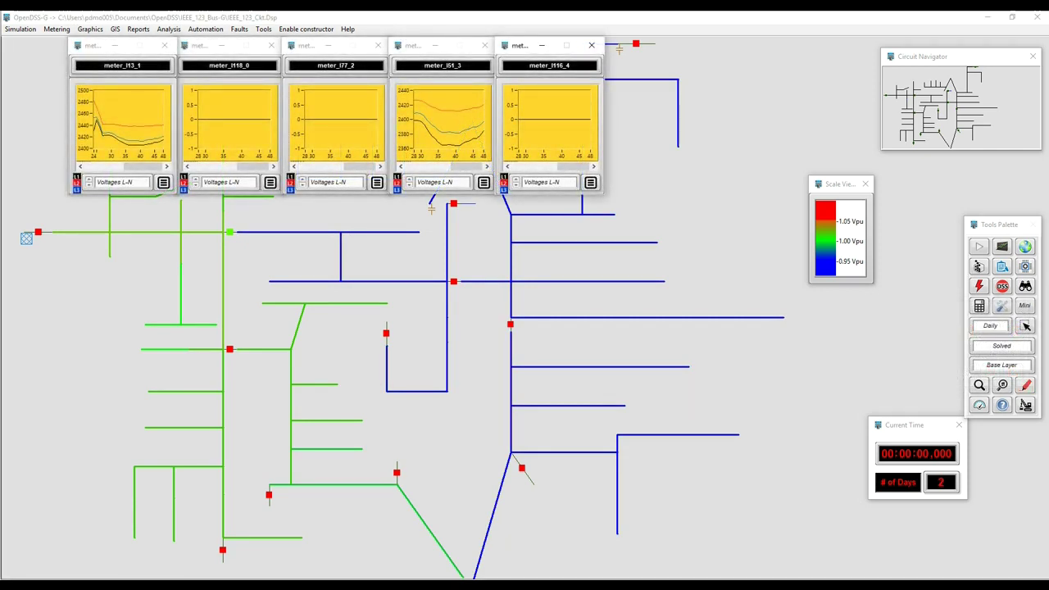
pyautogui.rightClick(819, 341)
pyautogui.click(848, 398)
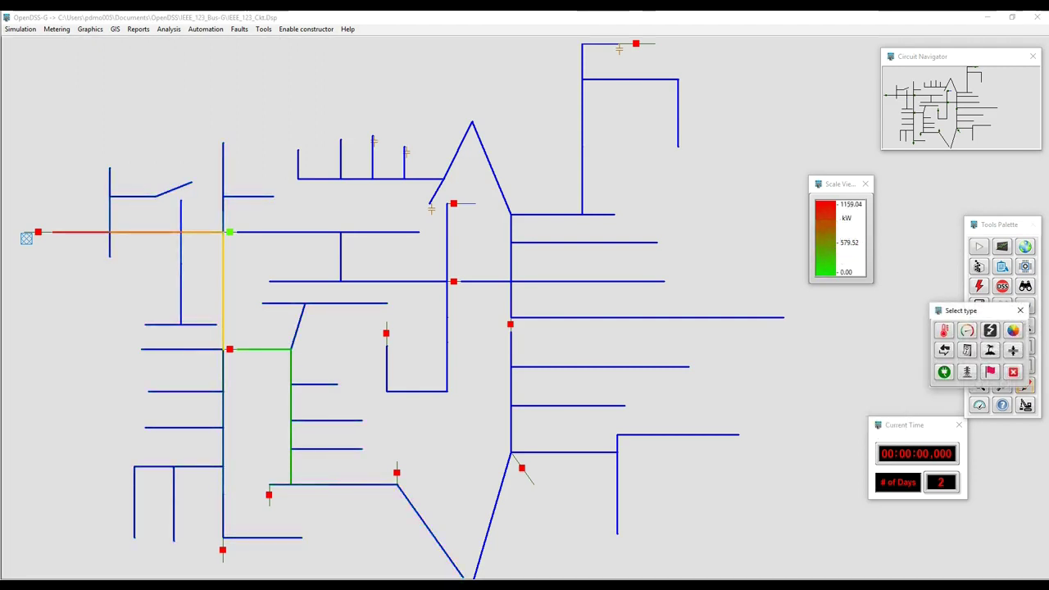
# Show the flow directions on the circuit map and open Quick Measurements for the lines around the central junction, placing it clear of them
pyautogui.click(944, 350)
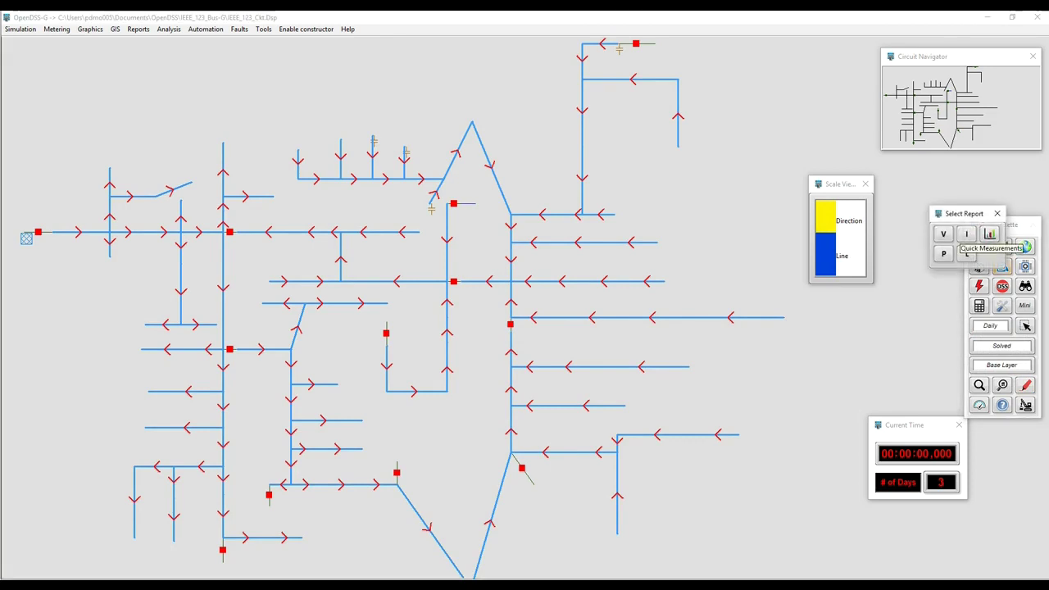
pyautogui.click(990, 234)
pyautogui.click(524, 325)
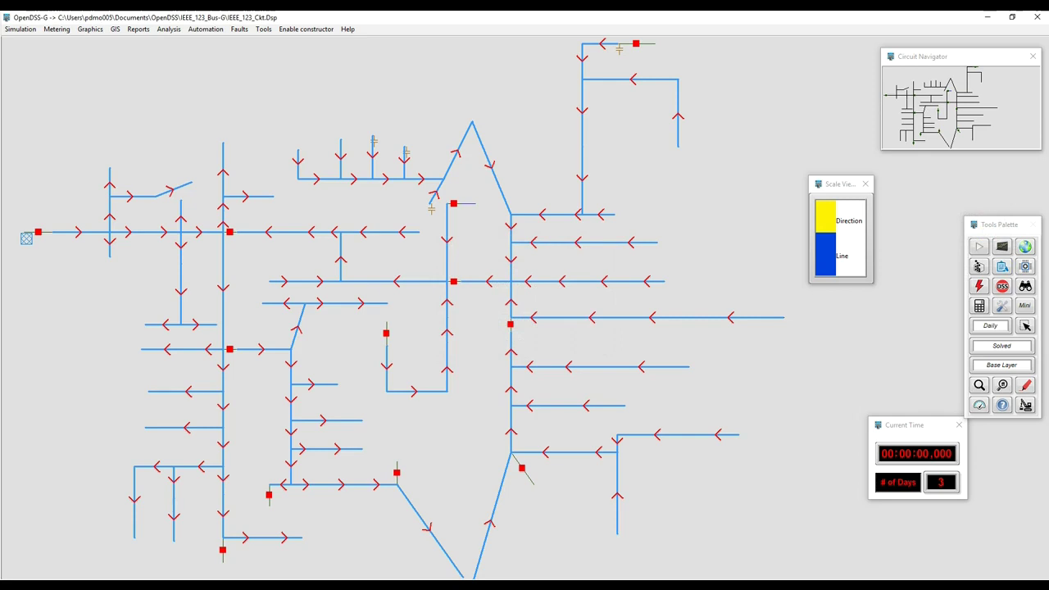
pyautogui.moveTo(481, 258); pyautogui.dragTo(532, 296)
pyautogui.moveTo(501, 225); pyautogui.dragTo(215, 85)
# Check the L-N voltages of Line.l67, Line.l68, Line.l117 and Line.l66 in the quick measurements
pyautogui.click(168, 130)
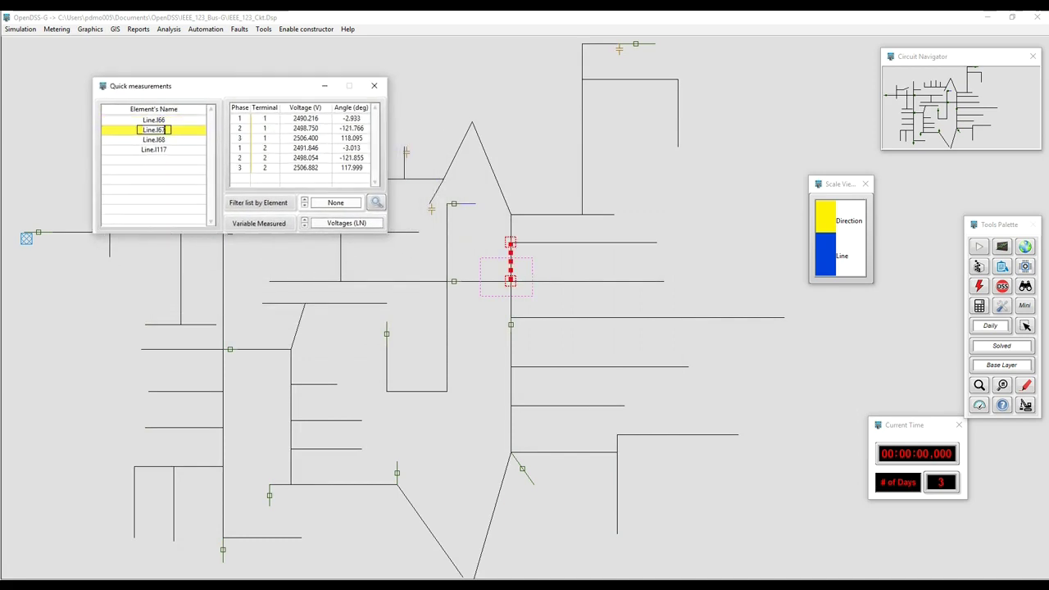
pyautogui.click(168, 140)
pyautogui.click(169, 149)
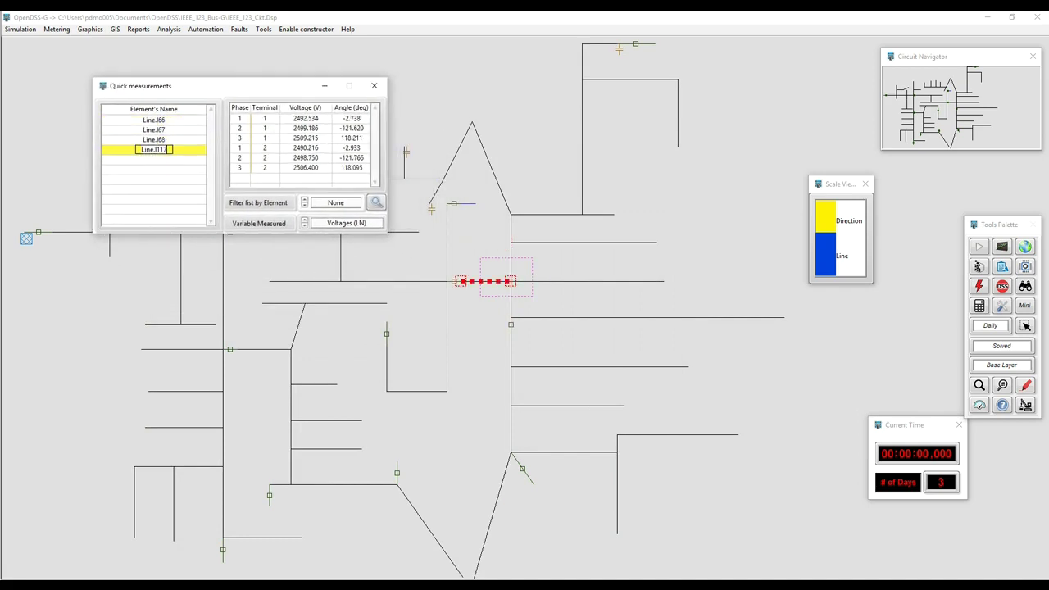
pyautogui.click(169, 120)
# Examine the currents, powers and losses of Line.l66, and the losses of Line.l67
pyautogui.click(347, 223)
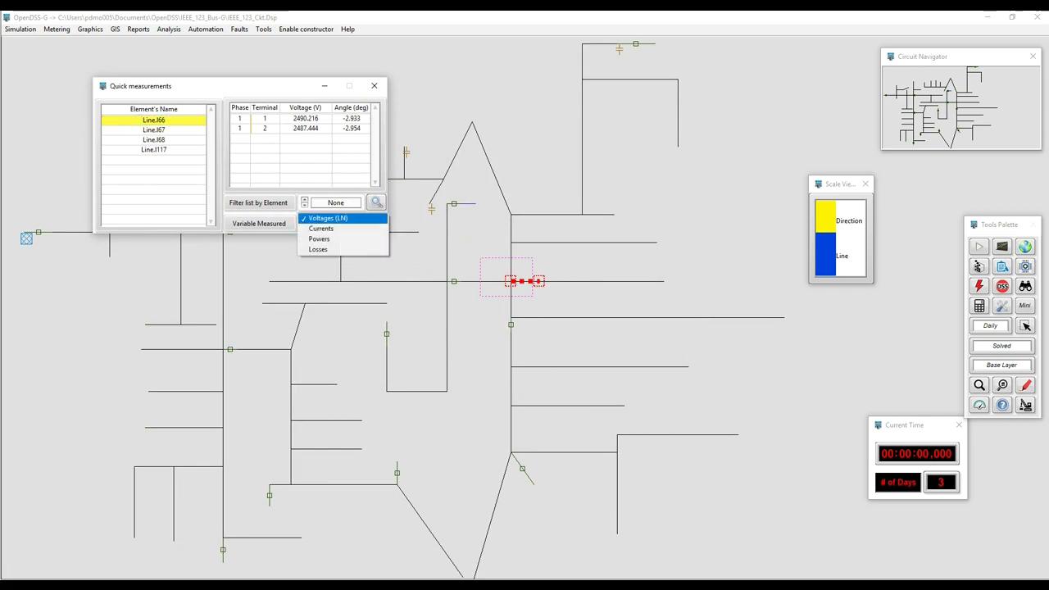
pyautogui.click(345, 228)
pyautogui.click(346, 223)
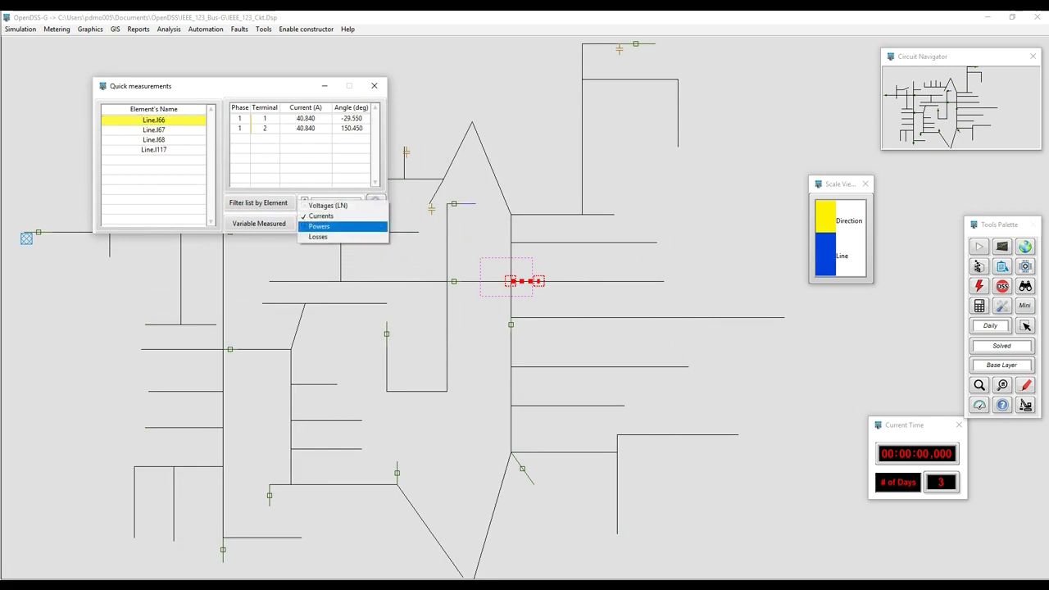
pyautogui.click(337, 228)
pyautogui.click(346, 223)
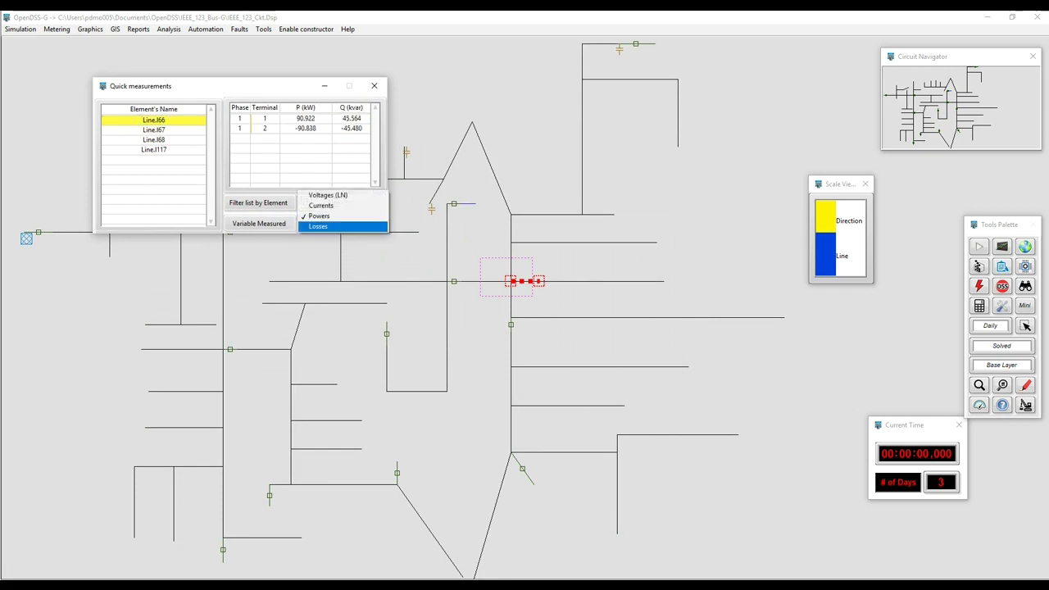
pyautogui.click(336, 228)
pyautogui.click(161, 130)
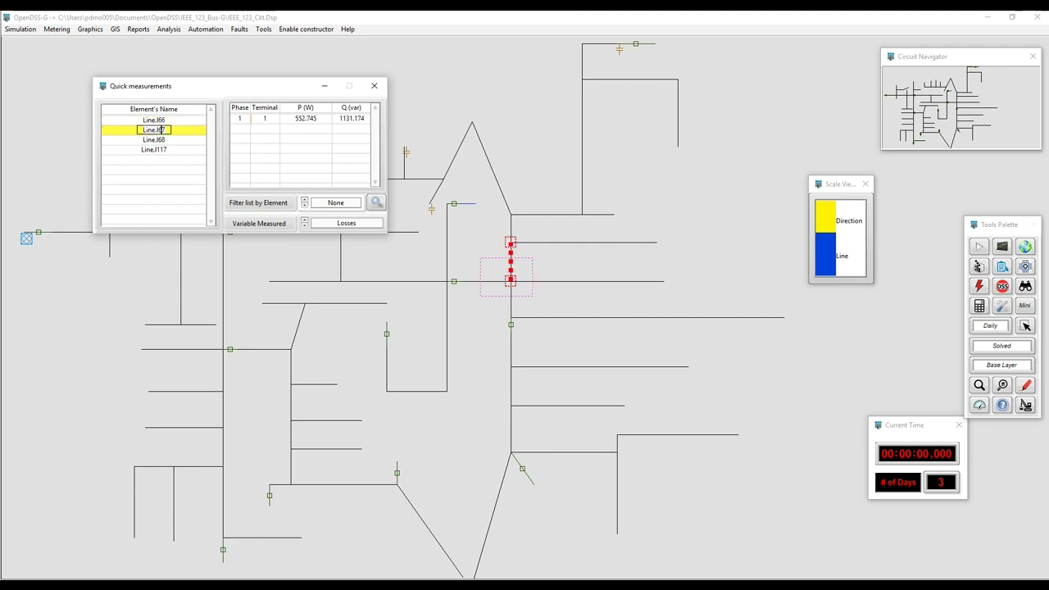